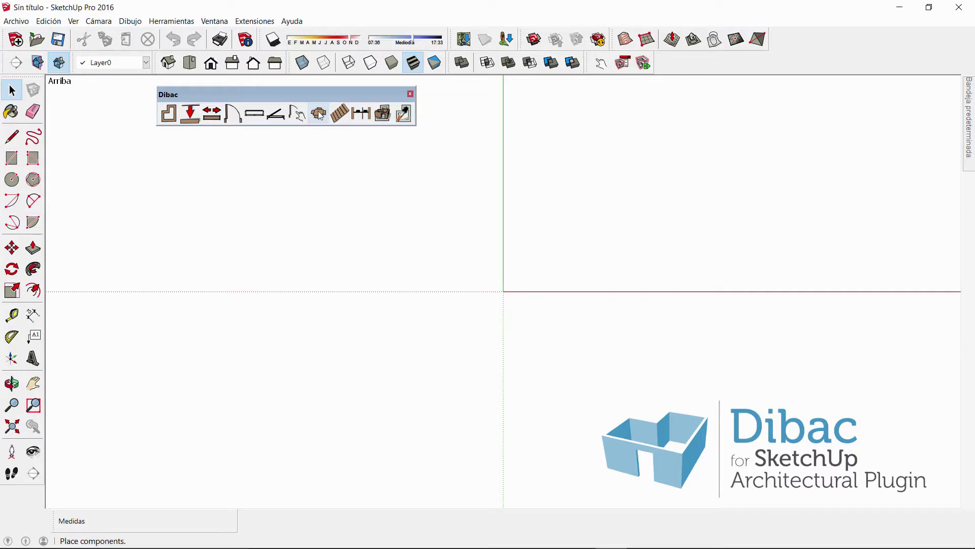
Load the Demetra+seat+with+narrow+slats file from the Component folder through Dibac's Place components
click(319, 113)
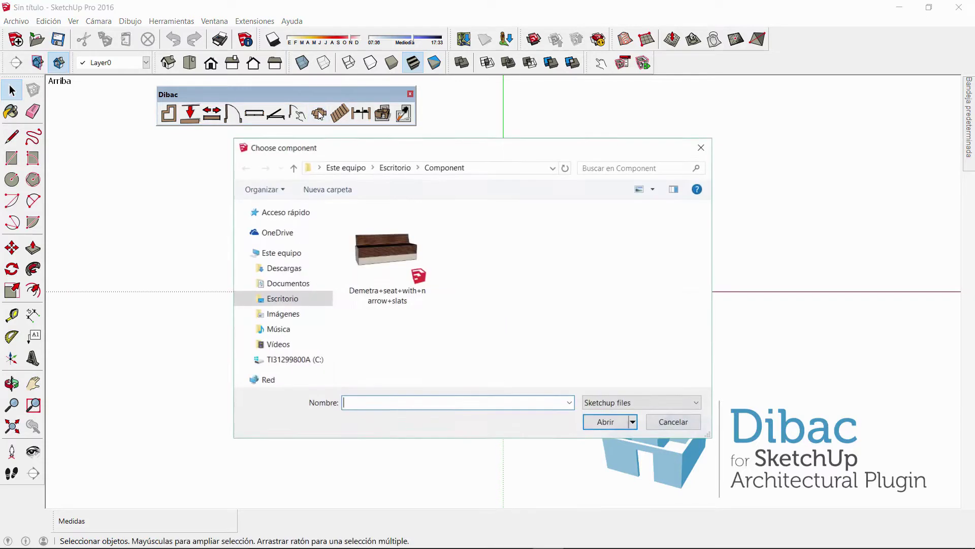
click(395, 258)
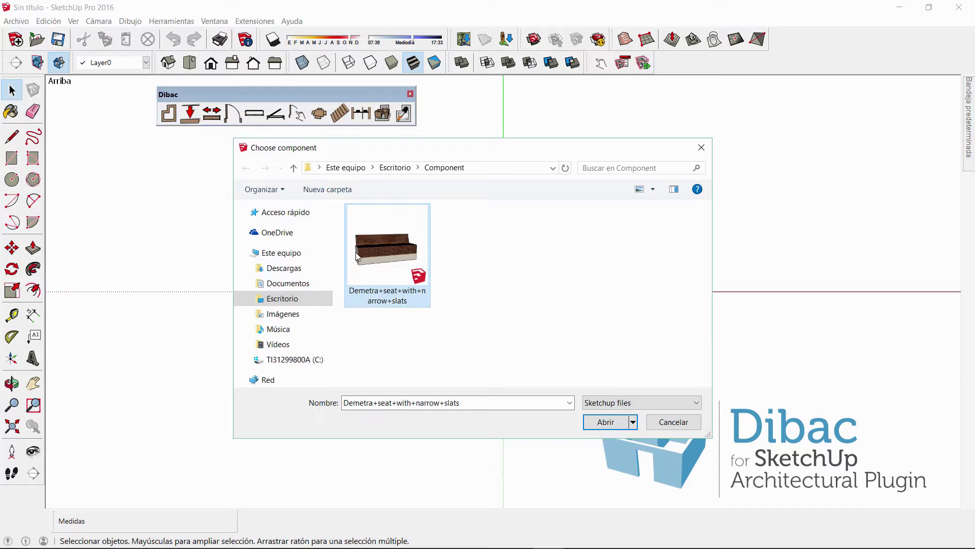
click(603, 424)
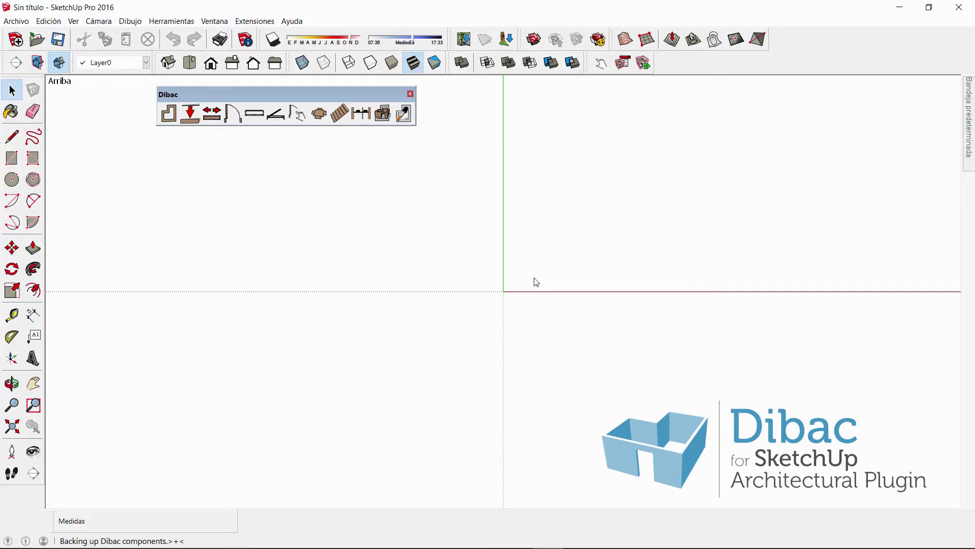
Drop one Demetra seat near the axes origin and orbit to inspect its flat slatted outline
scroll(528, 278, up, 6)
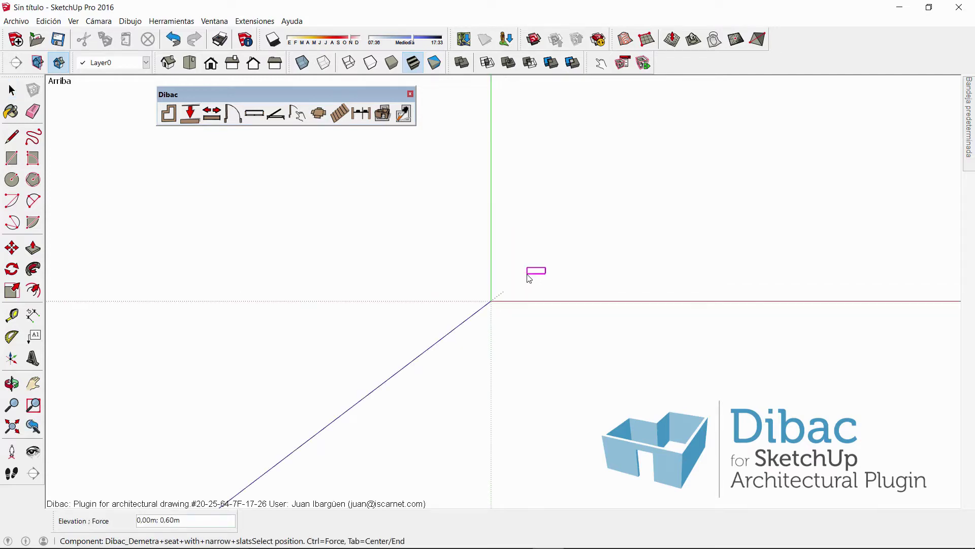
scroll(511, 312, up, 5)
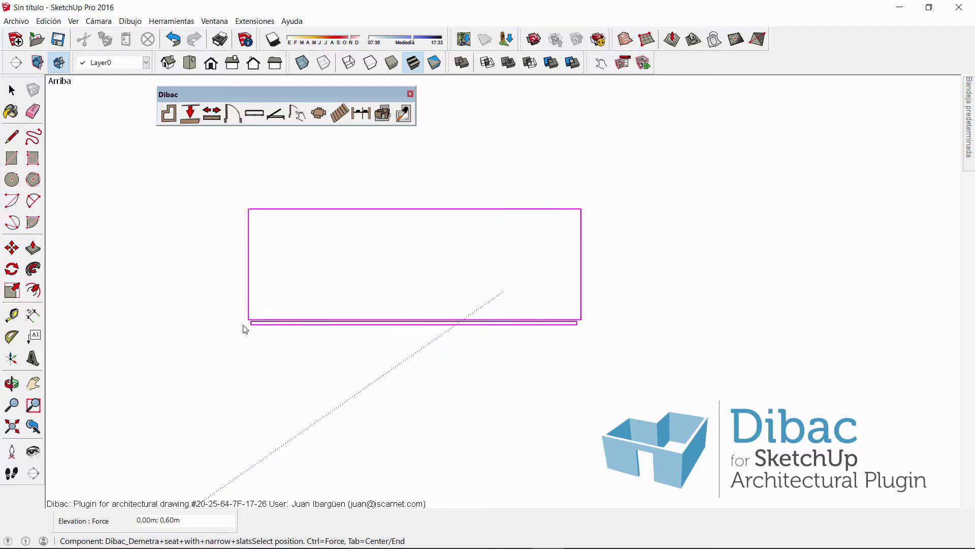
key(o)
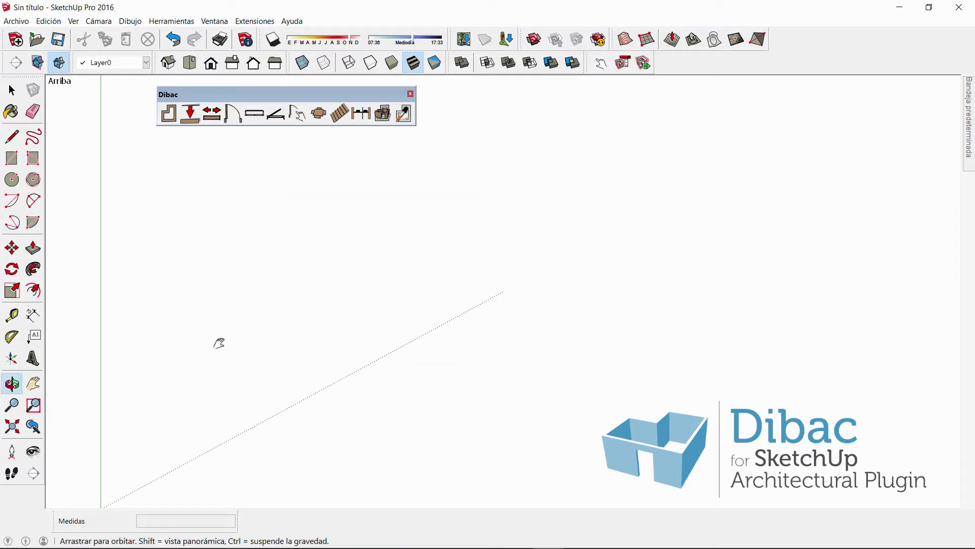
middle_drag(219, 343, 266, 251)
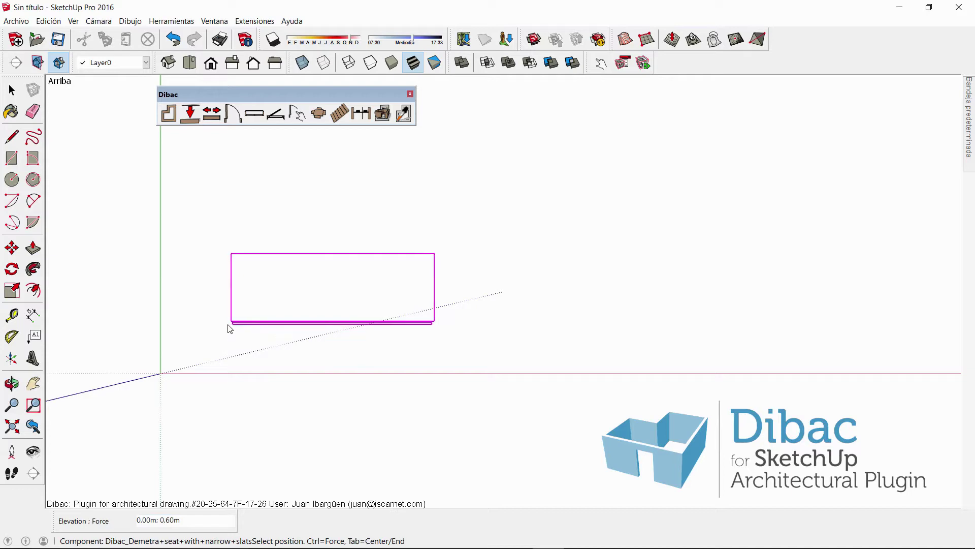
click(230, 328)
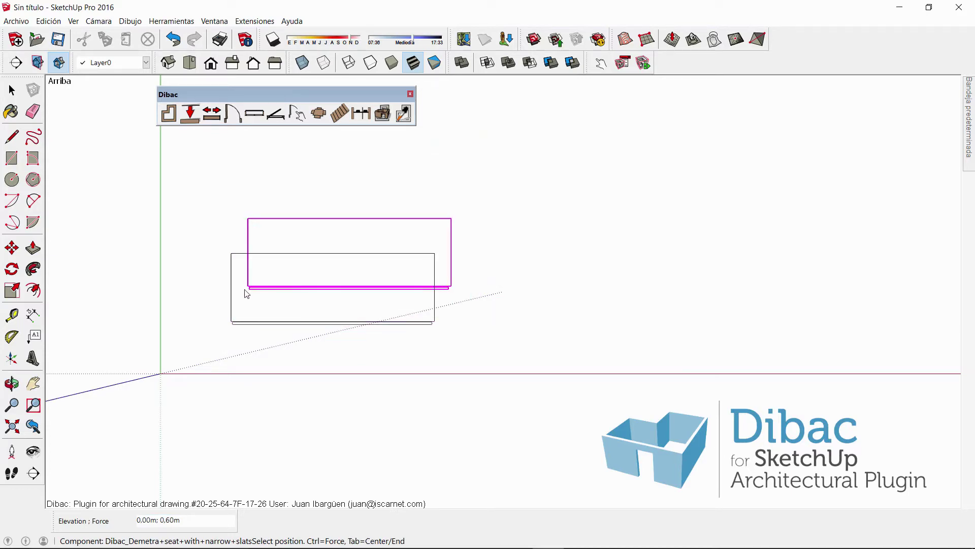
key(Escape)
middle_drag(196, 349, 321, 228)
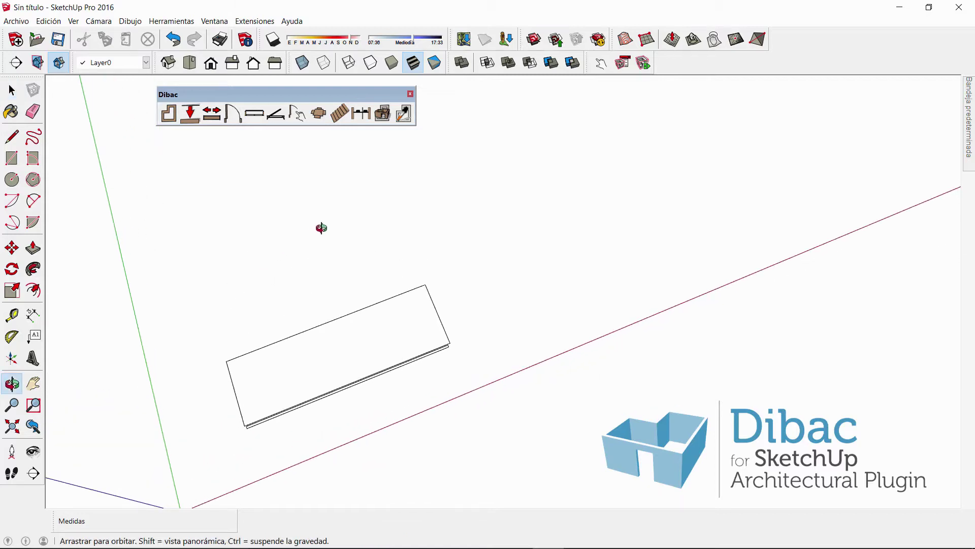
scroll(254, 399, up, 4)
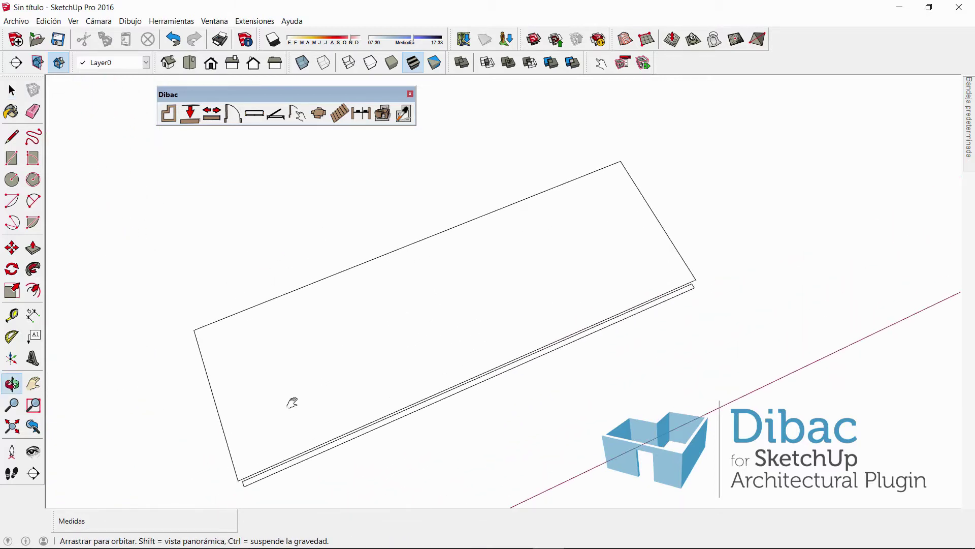
middle_drag(292, 402, 391, 235)
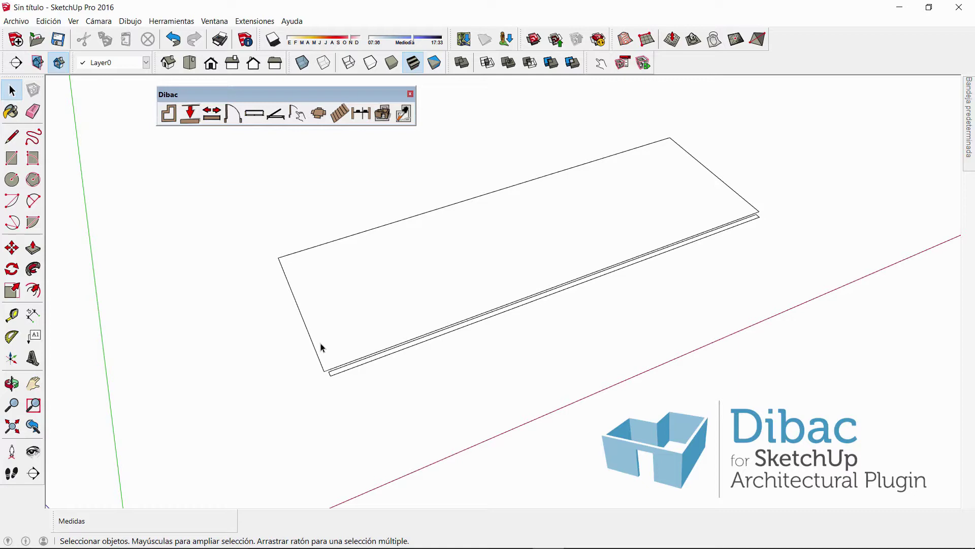
Select the seat and set the Componentes collection to En el modelo to list 2d_Demetra and Dibac_Demetra
click(323, 373)
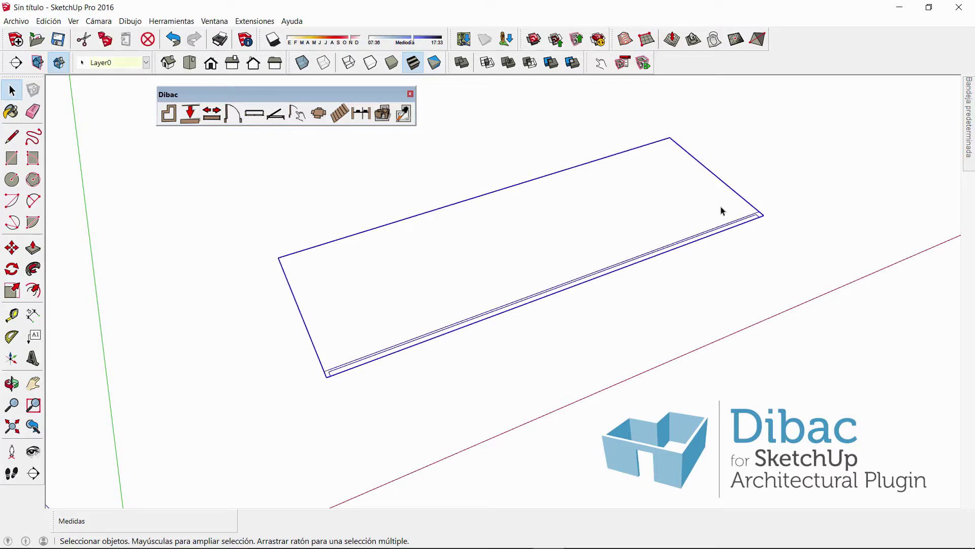
mouse_move(971, 125)
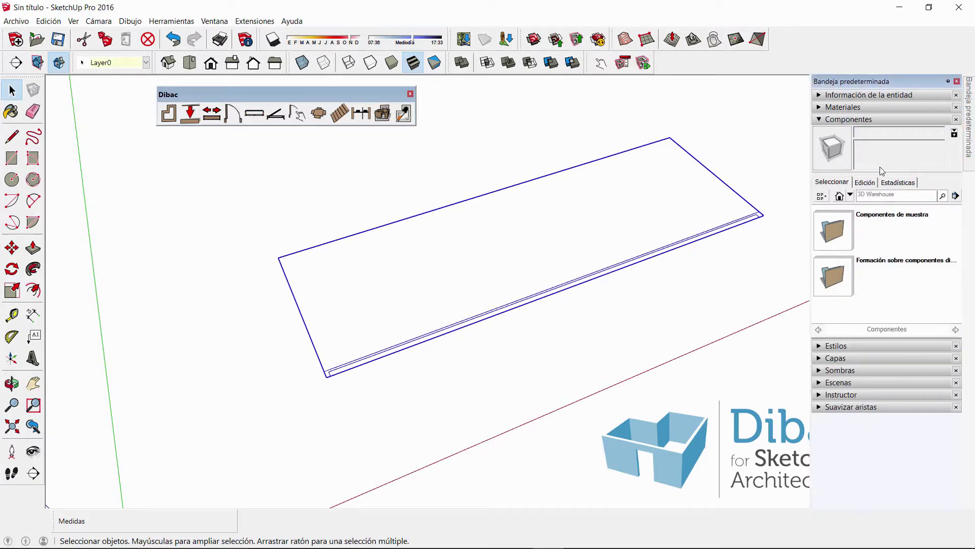
click(851, 196)
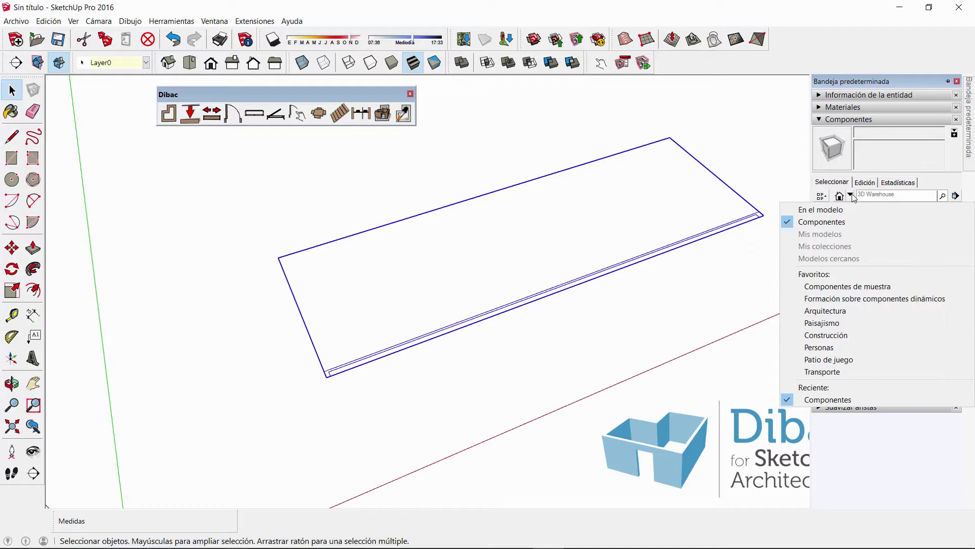
click(828, 211)
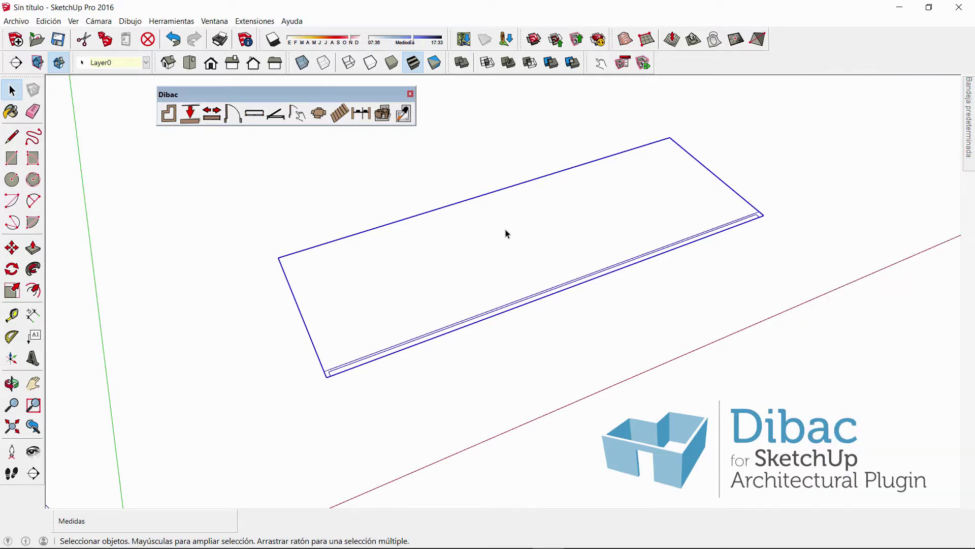
mouse_move(969, 135)
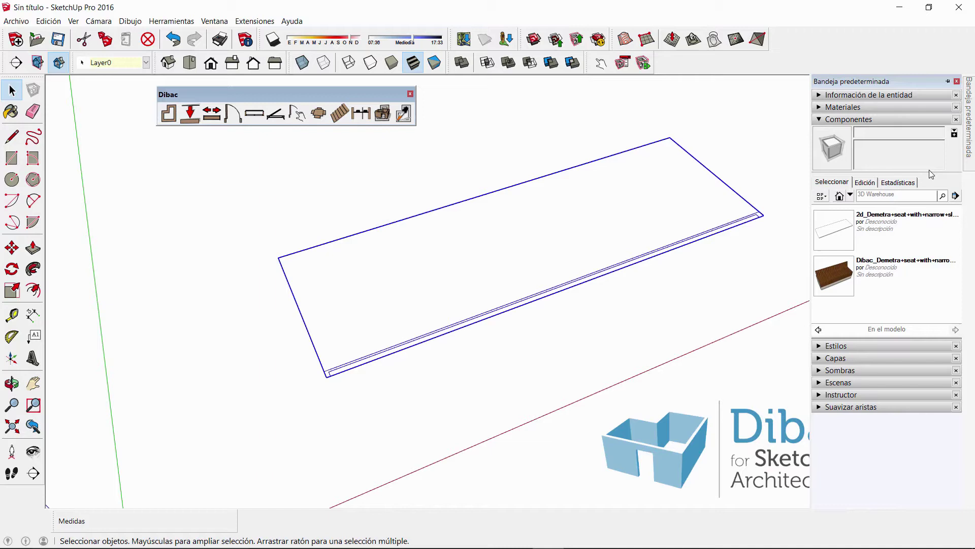
Place the Dibac_Demetra 3D bench with stone base and wood slats in the model
click(837, 281)
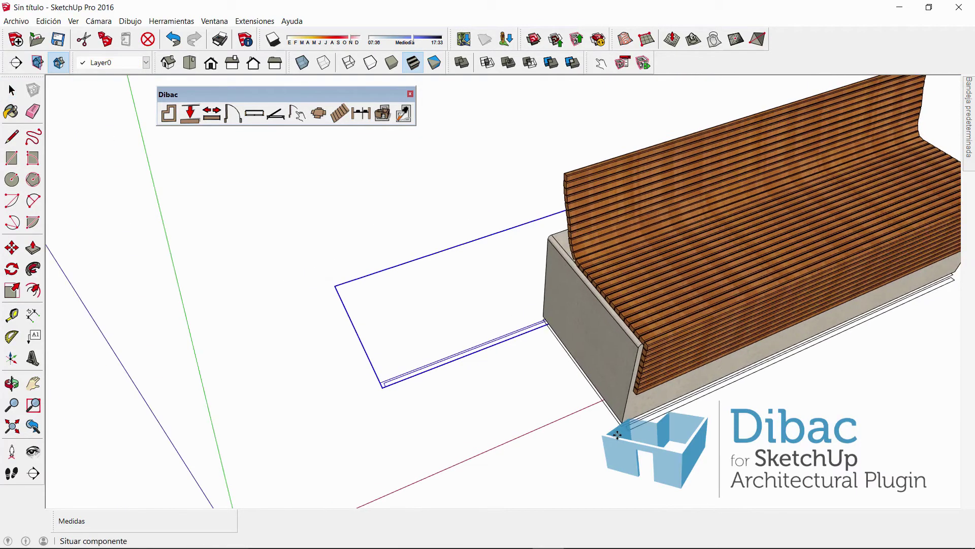
middle_drag(617, 435, 507, 333)
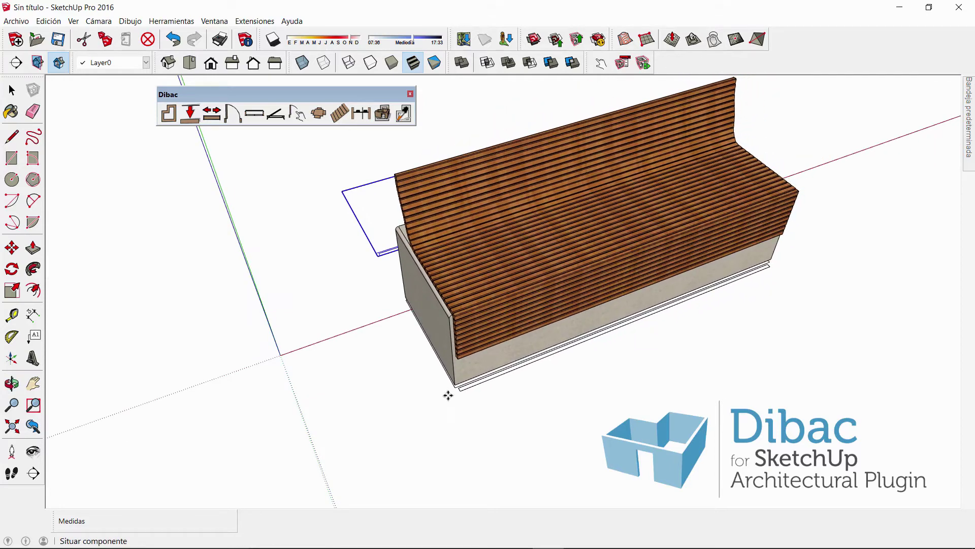
click(445, 399)
middle_drag(414, 312, 644, 122)
Delete the earlier flat rectangular outline and orbit to a front view of the bench
key(space)
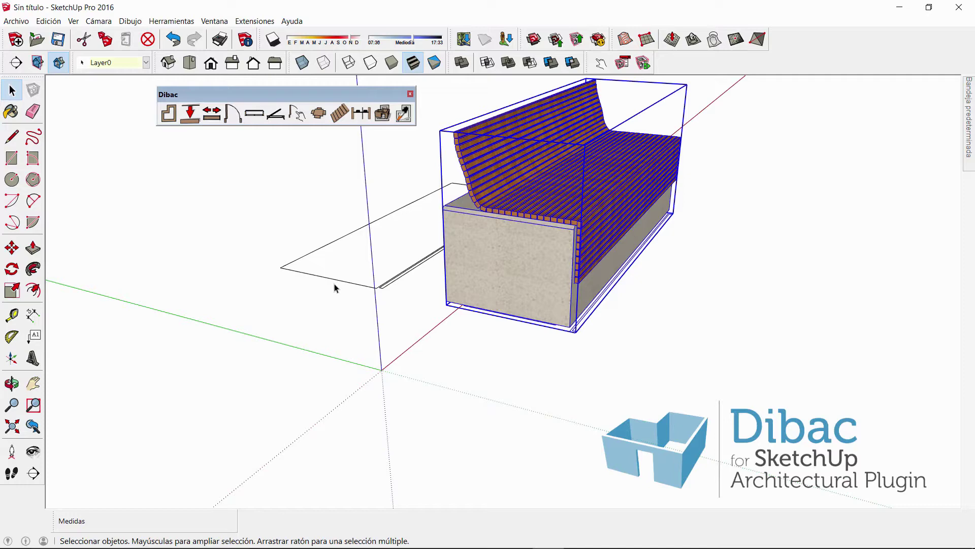
click(340, 283)
key(Delete)
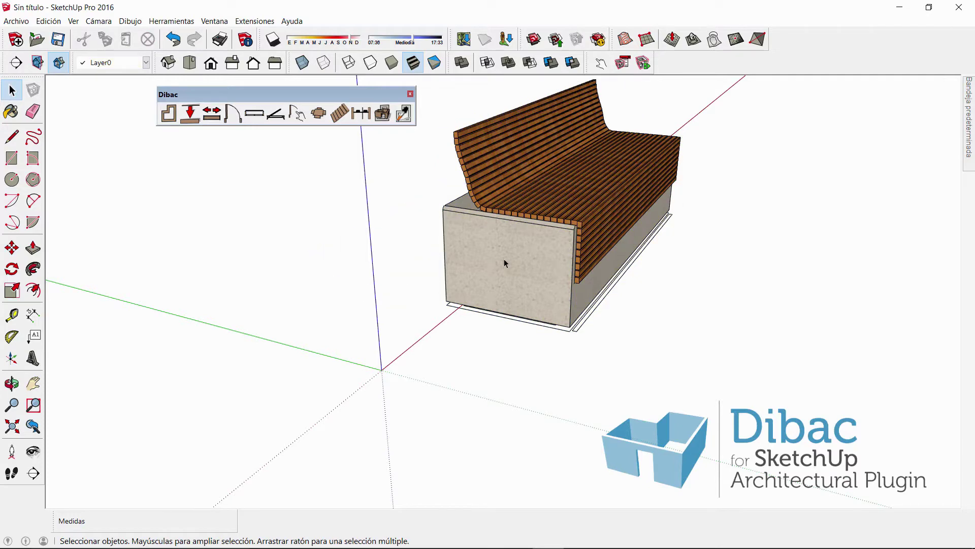
scroll(528, 255, up, 6)
middle_drag(531, 285, 540, 211)
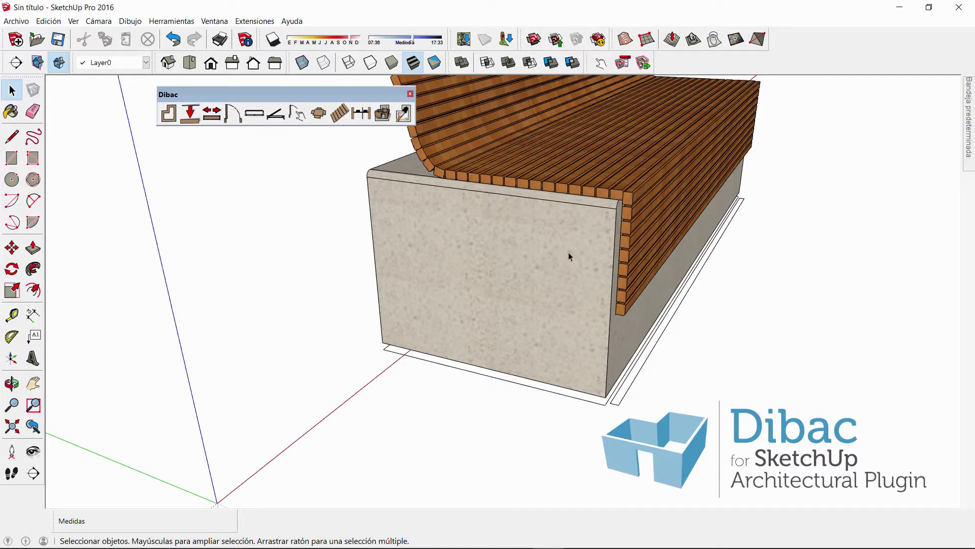
scroll(566, 385, up, 5)
mouse_move(555, 327)
middle_down()
mouse_move(549, 265)
mouse_move(574, 321)
middle_up()
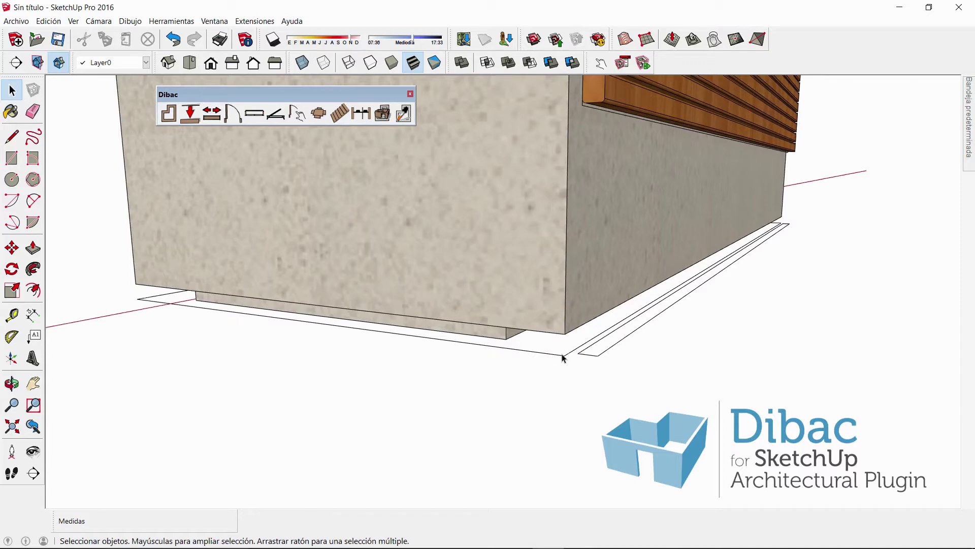
scroll(458, 217, down, 5)
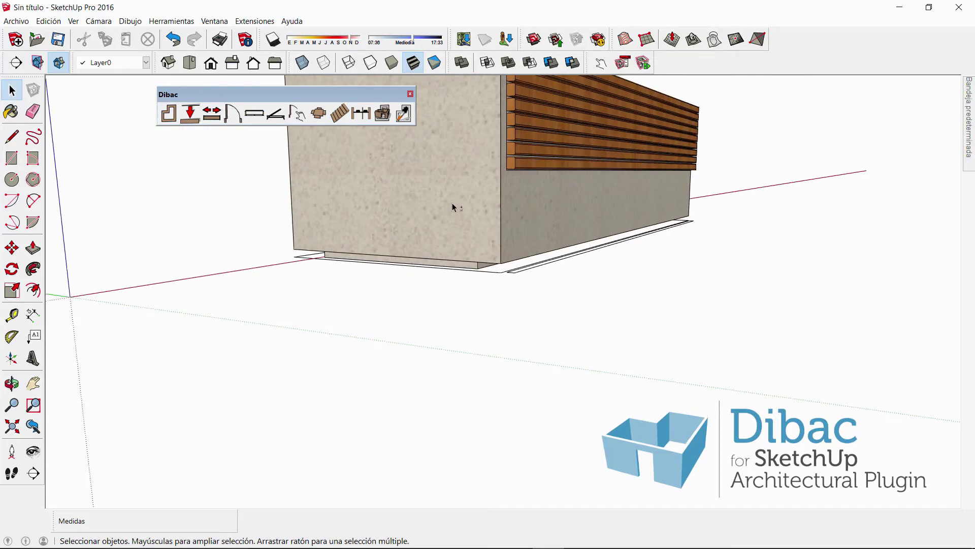
middle_drag(452, 203, 514, 374)
Inside the bench group, move the thin base outline 2 along the green axis
double_click(504, 346)
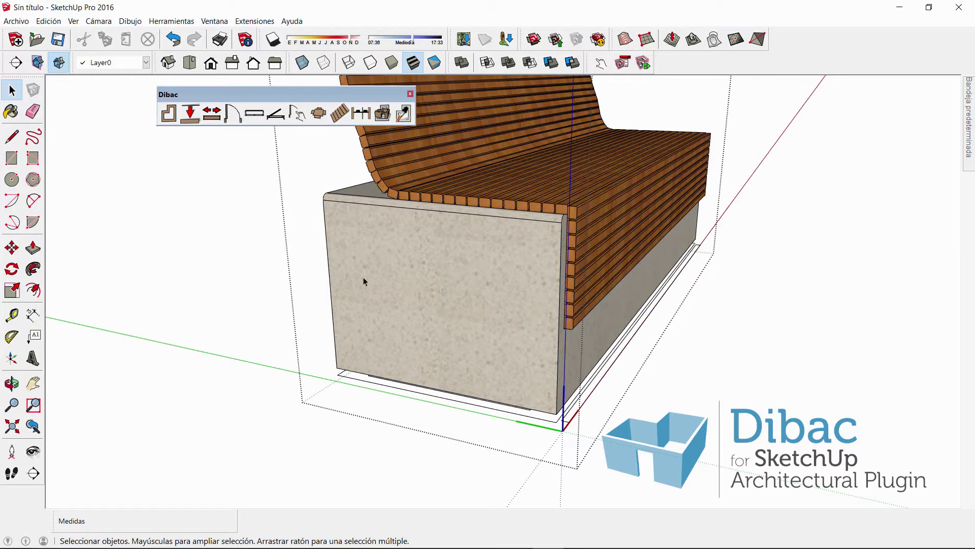
click(499, 409)
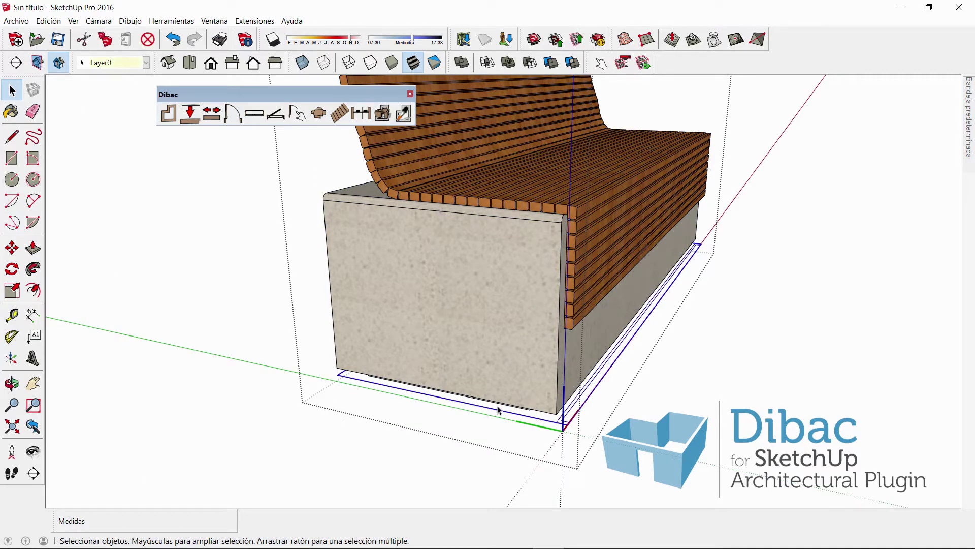
click(12, 248)
click(339, 374)
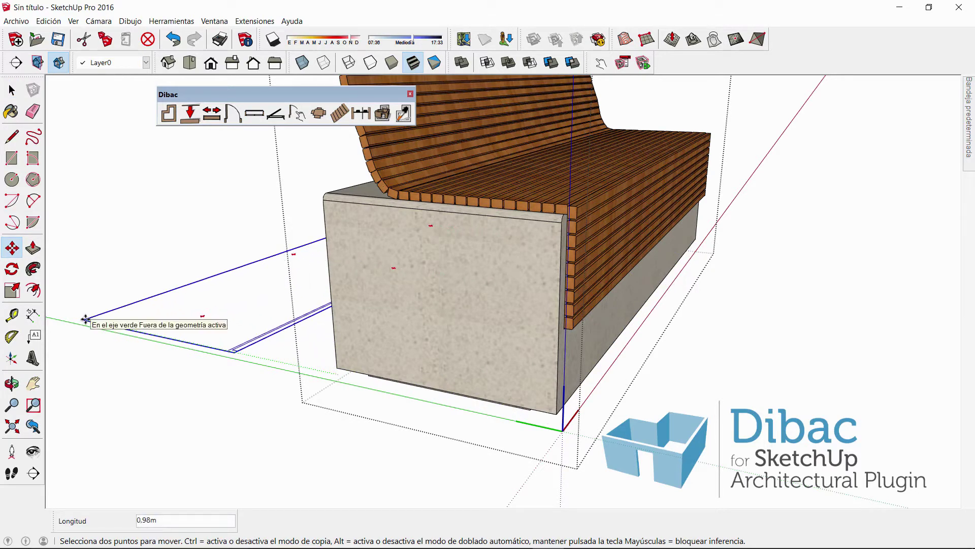
text(2)
key(Return)
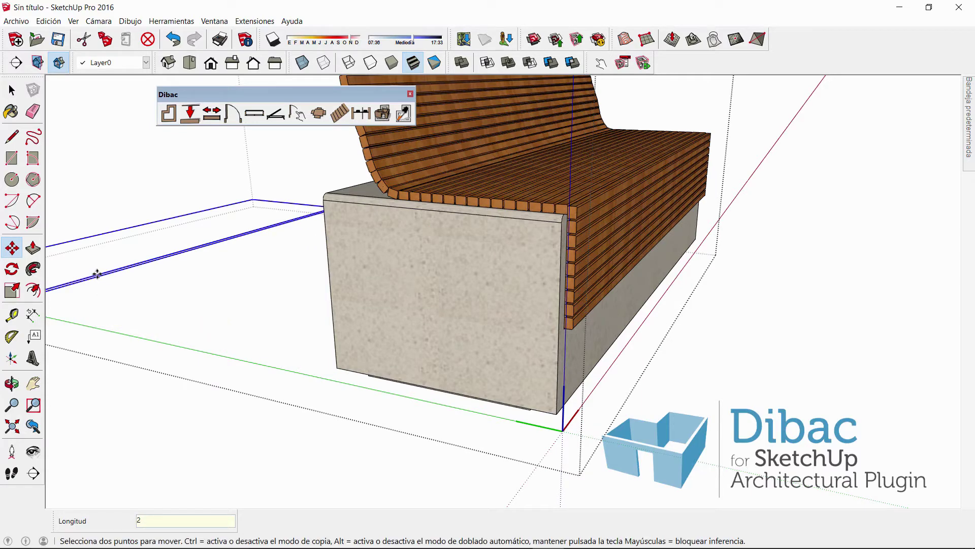
middle_drag(96, 275, 281, 310)
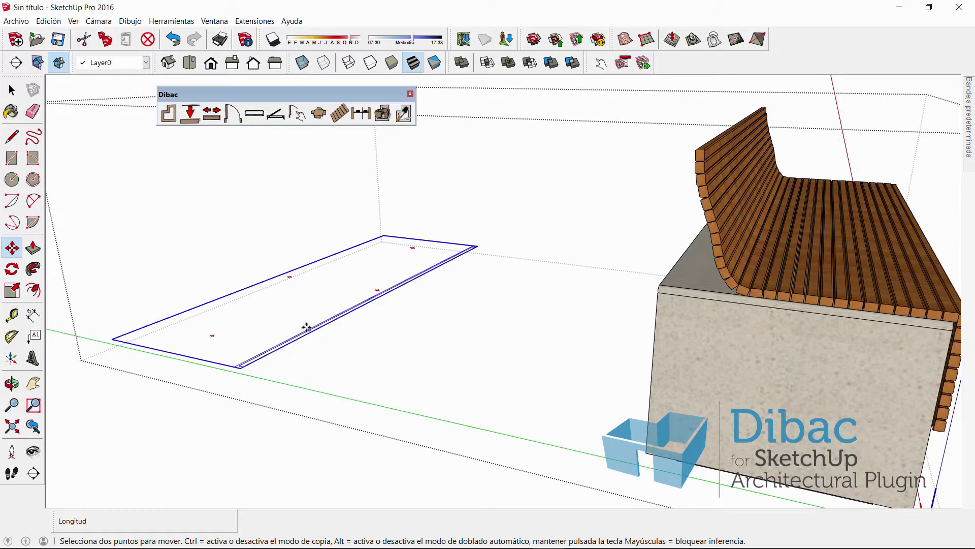
key(space)
middle_drag(237, 371, 386, 394)
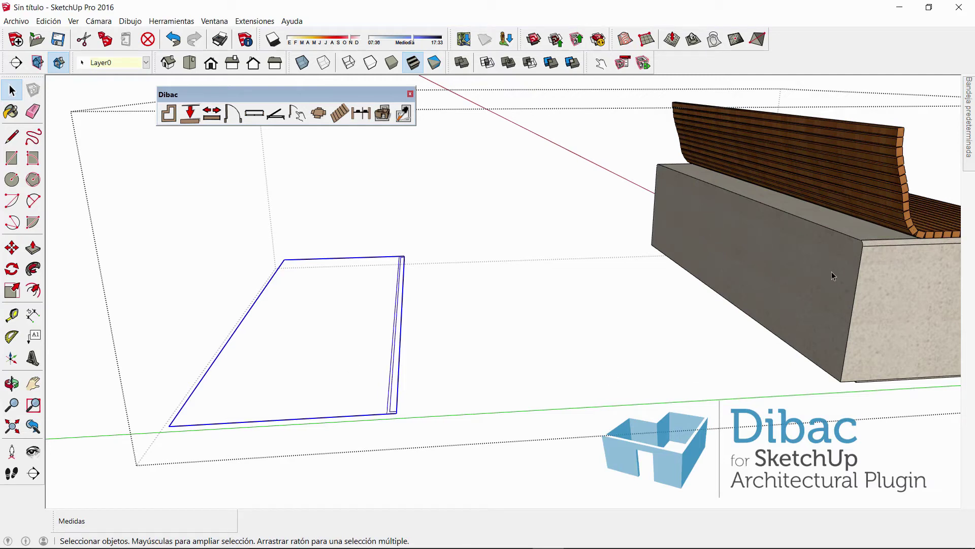
Inside the outline group, draw a line along the rectangle's edge to fill it with a face
double_click(369, 418)
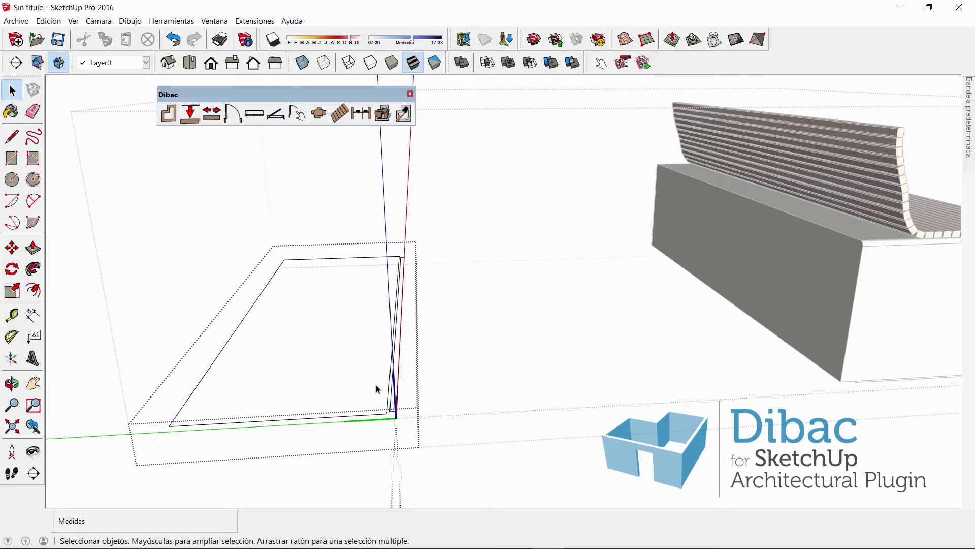
middle_drag(428, 343, 474, 350)
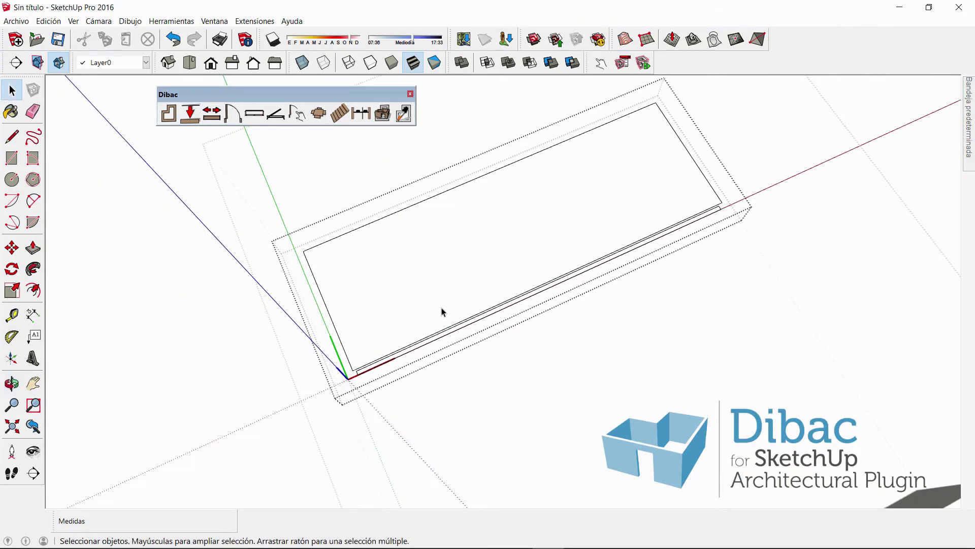
click(12, 137)
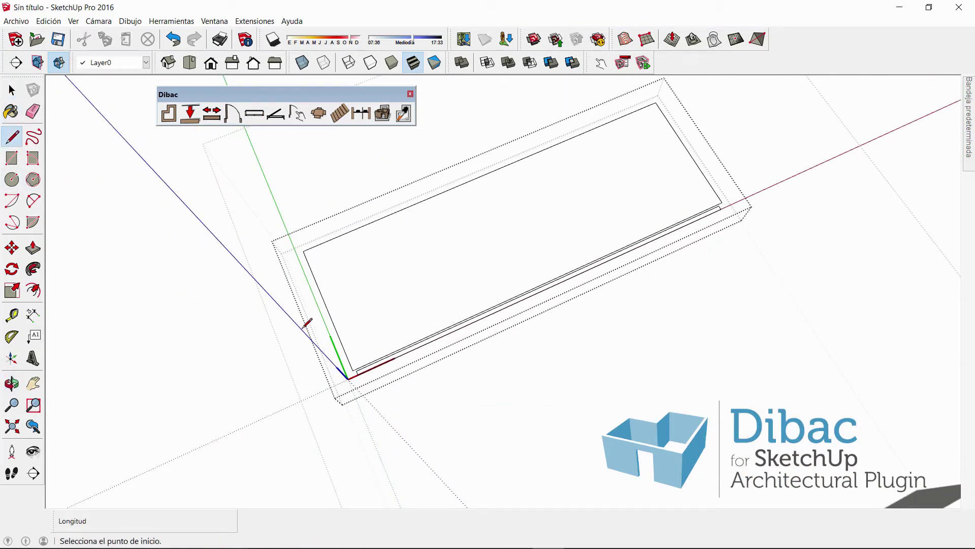
scroll(333, 343, up, 2)
scroll(344, 351, up, 1)
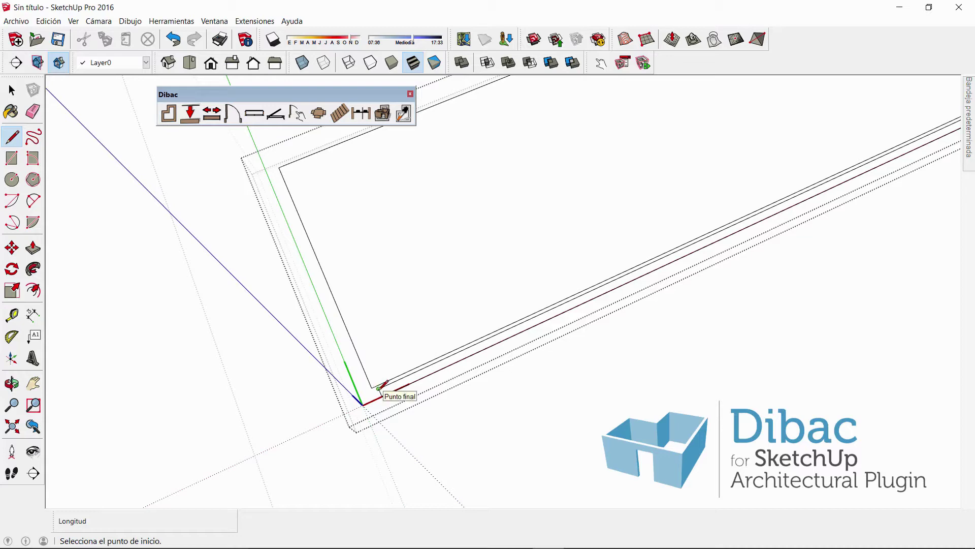
click(379, 388)
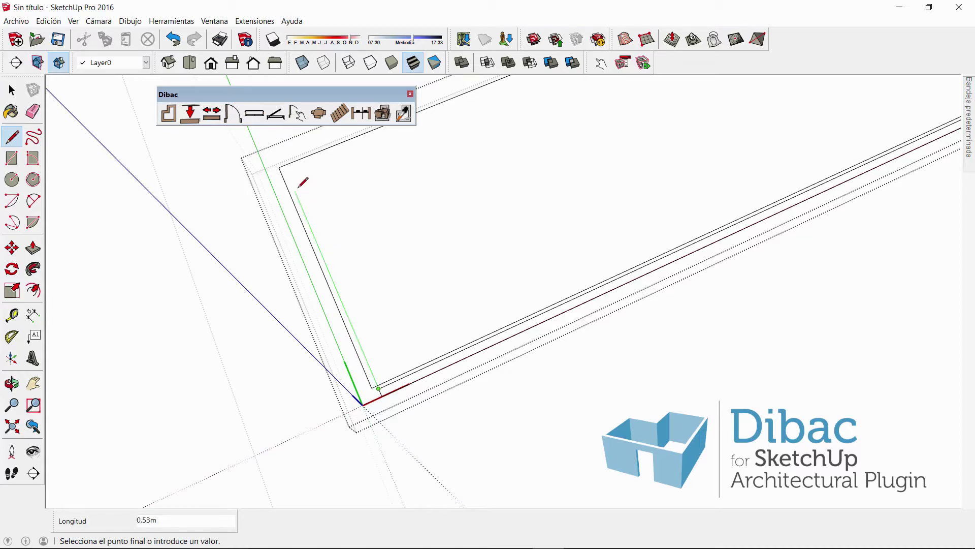
middle_drag(469, 135, 475, 196)
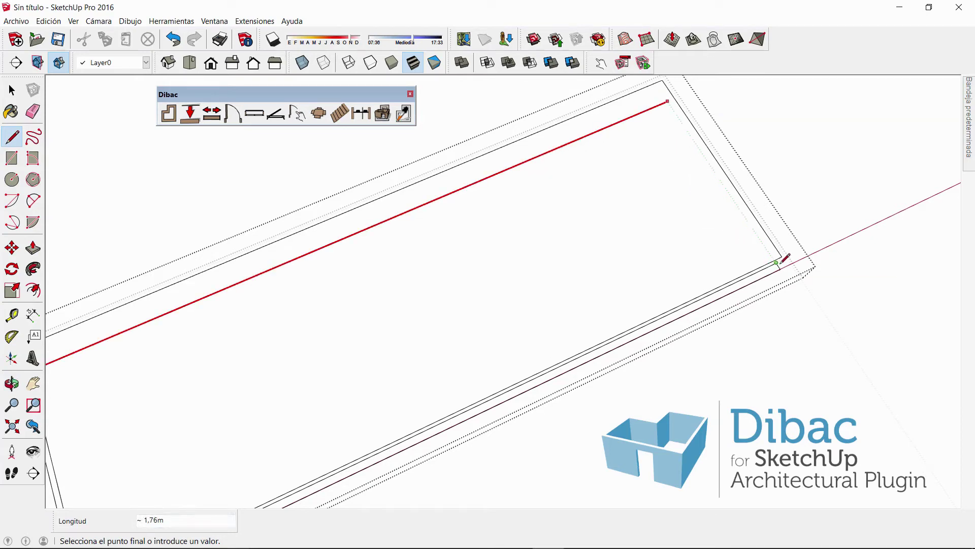
click(776, 261)
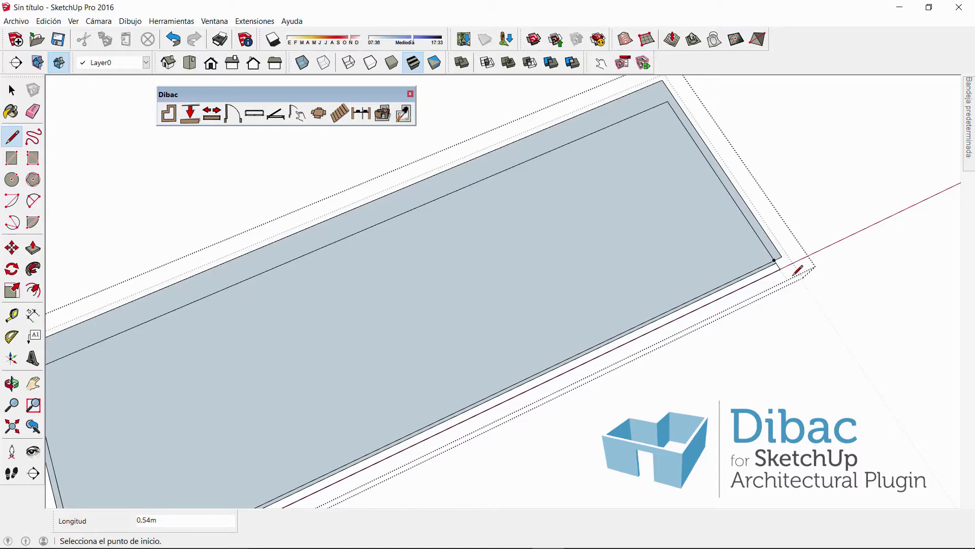
Close the thin border strip into its own face, then select the whole shape with its edges
click(754, 276)
click(727, 295)
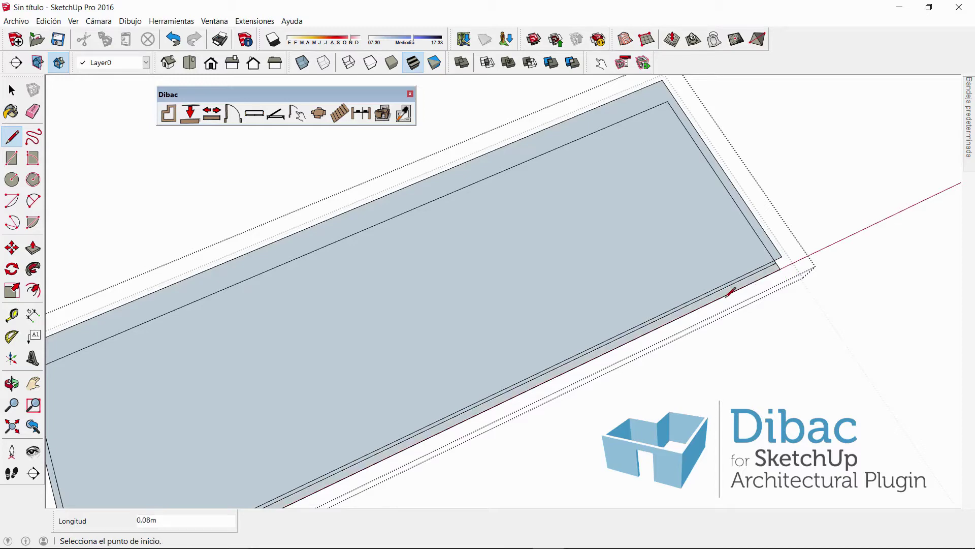
middle_drag(605, 298, 729, 246)
scroll(658, 251, down, 3)
key(space)
click(561, 267)
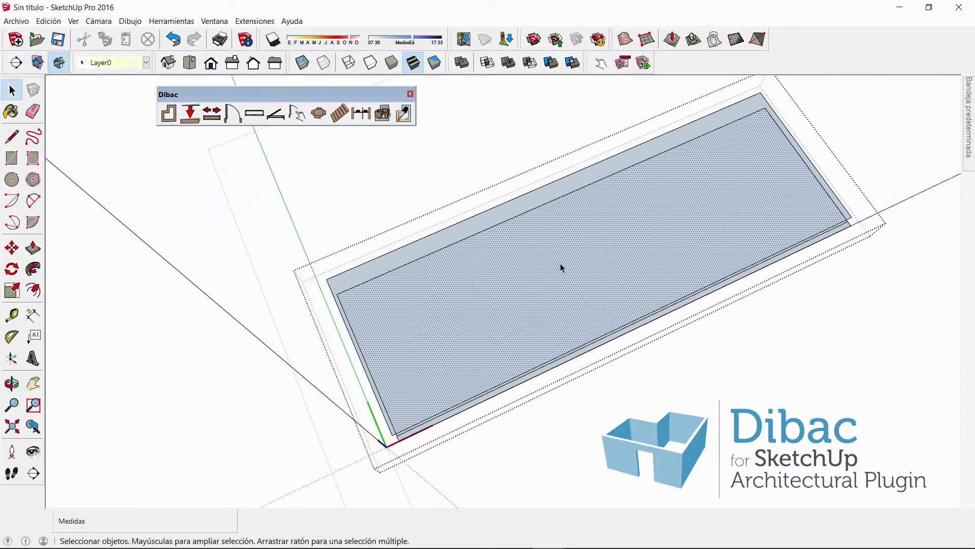
double_click(561, 264)
Apply Invertir caras to the selected panel so its light grey front side faces up
right_click(540, 273)
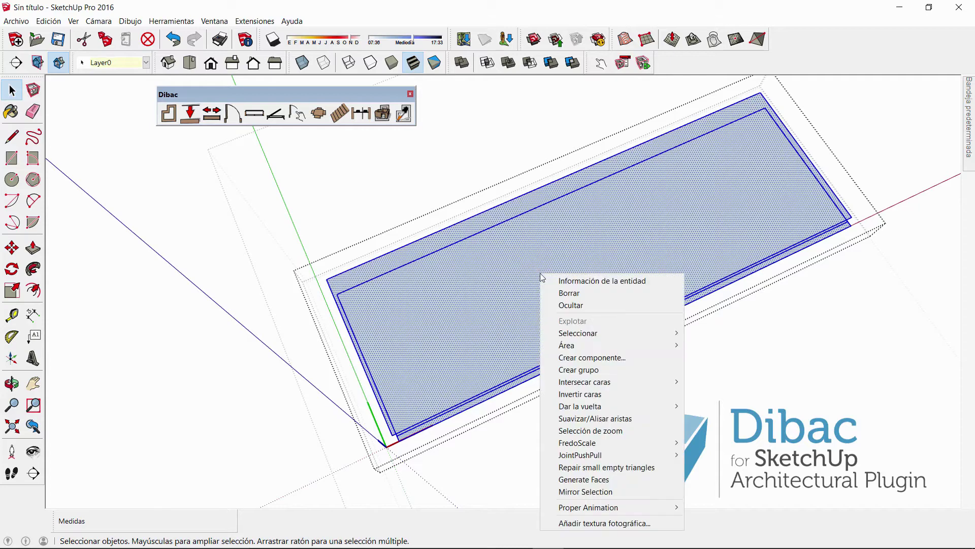
click(628, 398)
middle_drag(510, 356, 678, 218)
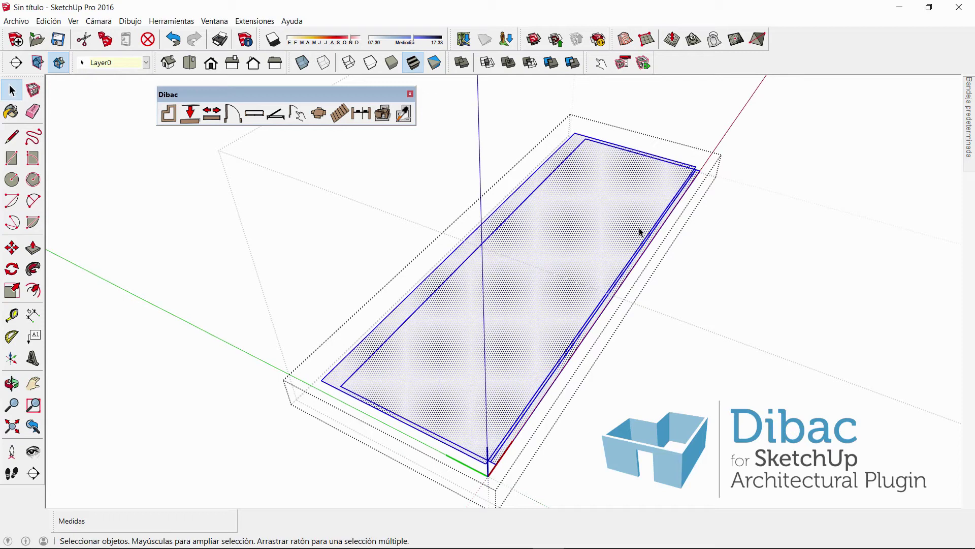
click(534, 399)
shift+click(536, 407)
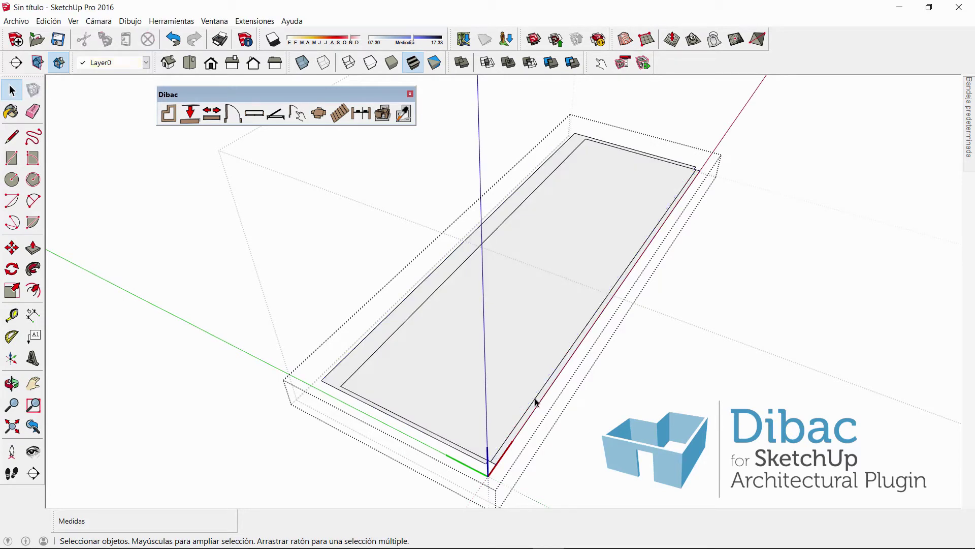
shift+click(536, 406)
shift+click(536, 406)
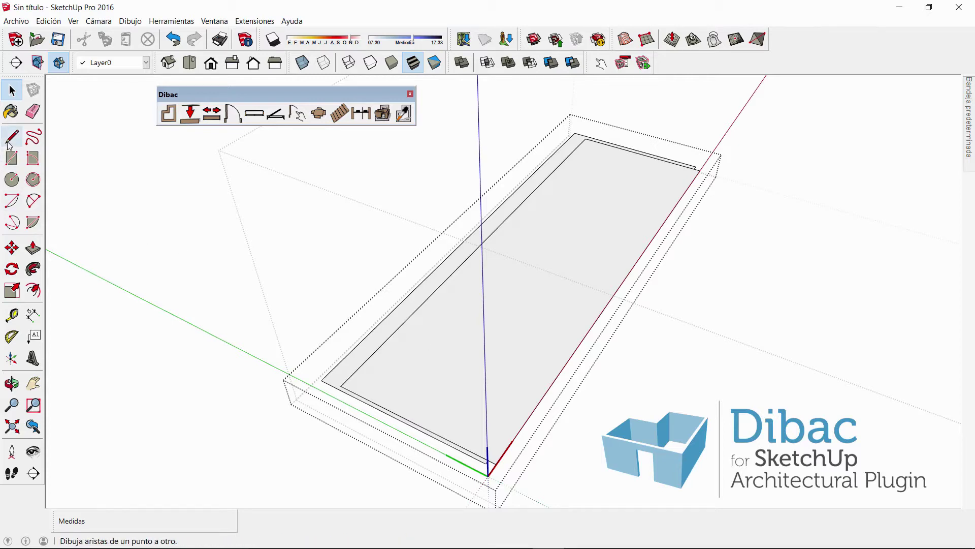
Copy the inner long edge to the opposite side with /20, splitting the panel into 20 slats
click(410, 313)
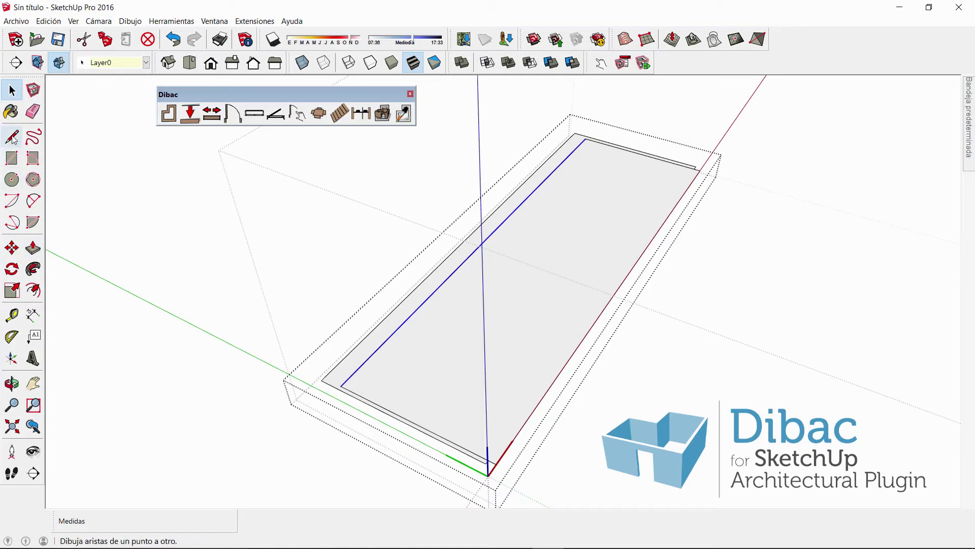
click(12, 248)
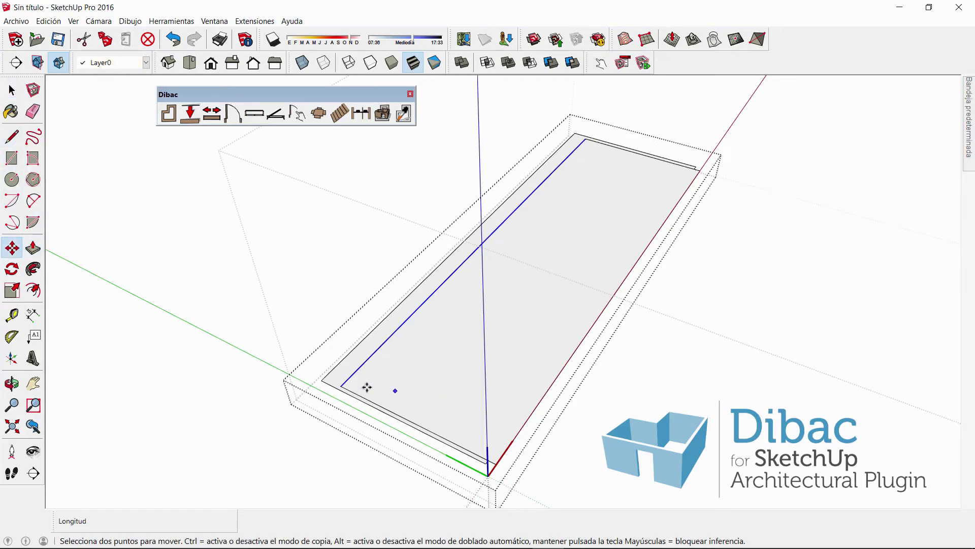
key(ctrl)
click(342, 386)
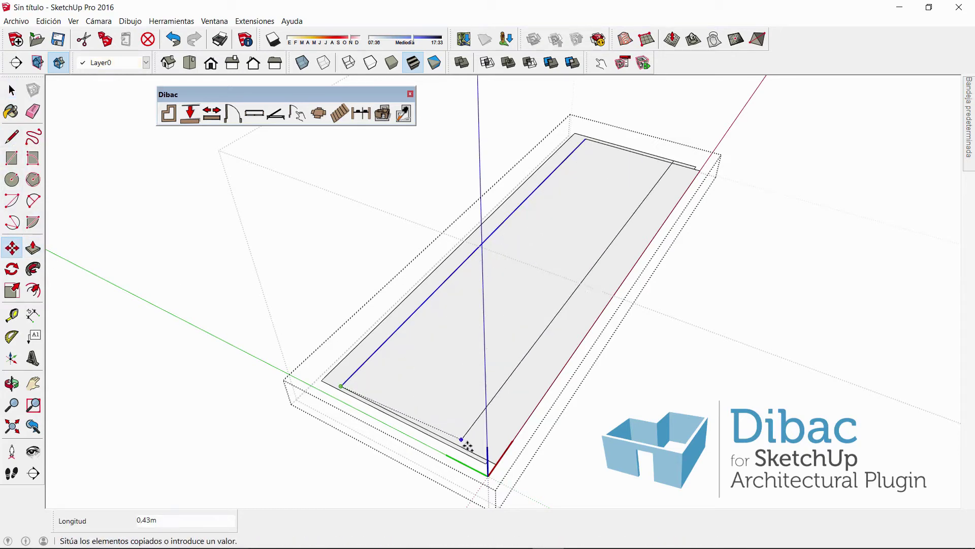
click(483, 459)
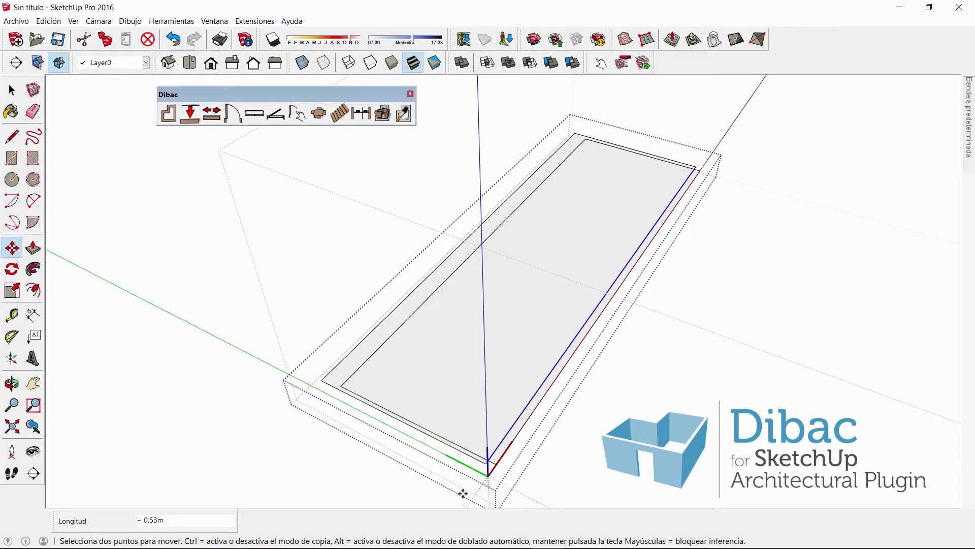
text(/)
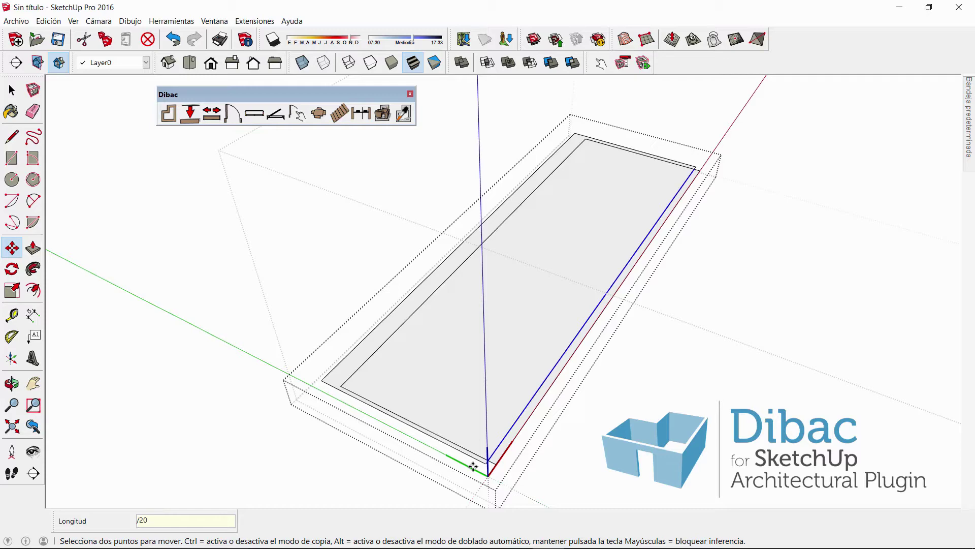
text(20)
key(Return)
key(space)
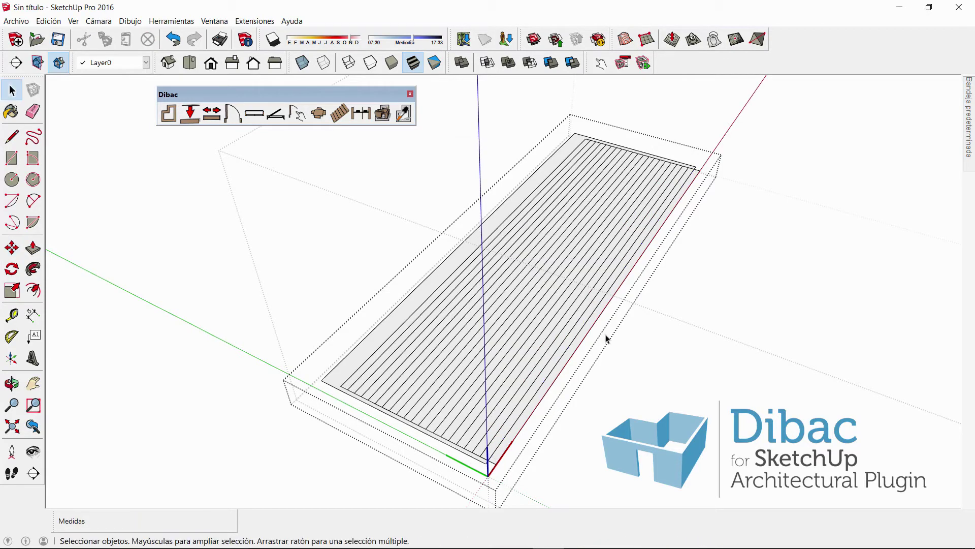
middle_drag(605, 337, 553, 368)
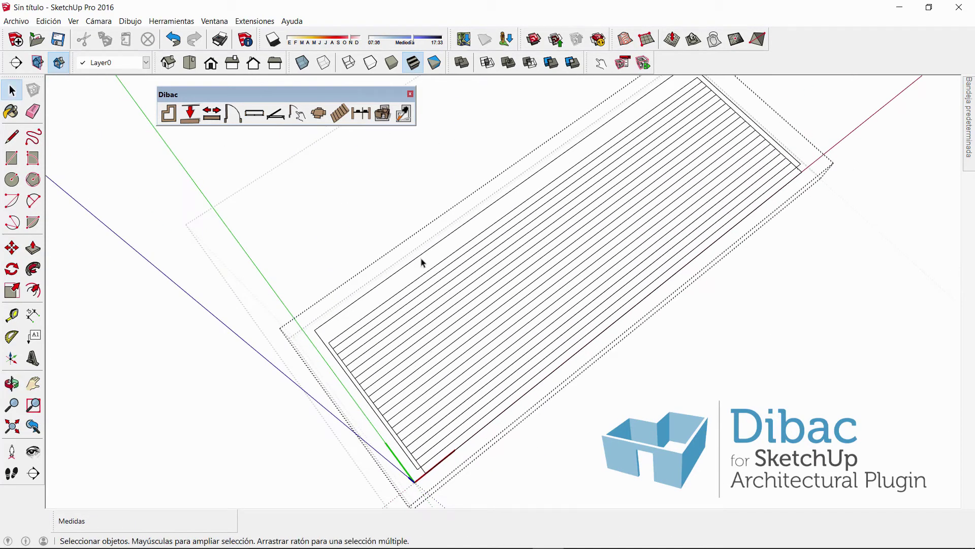
middle_drag(446, 352, 431, 276)
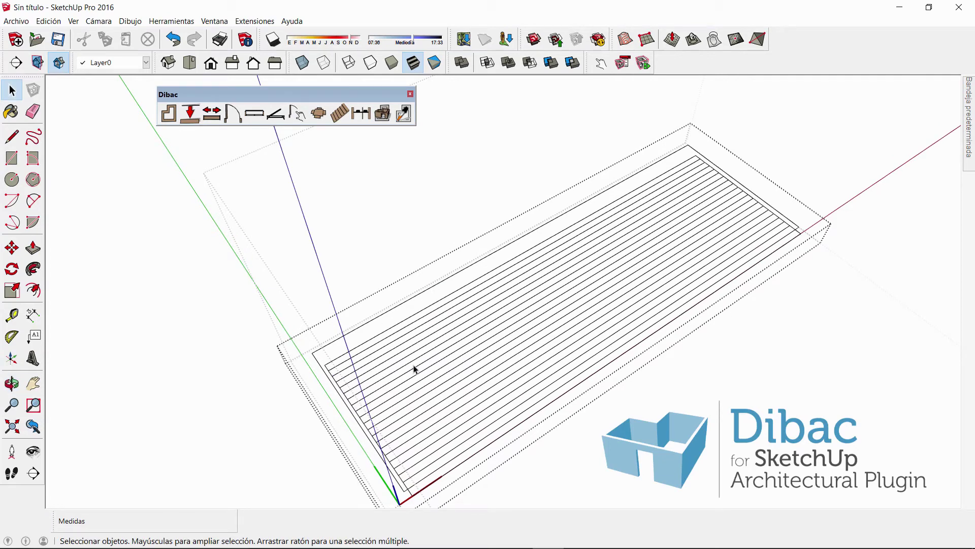
middle_drag(509, 359, 536, 220)
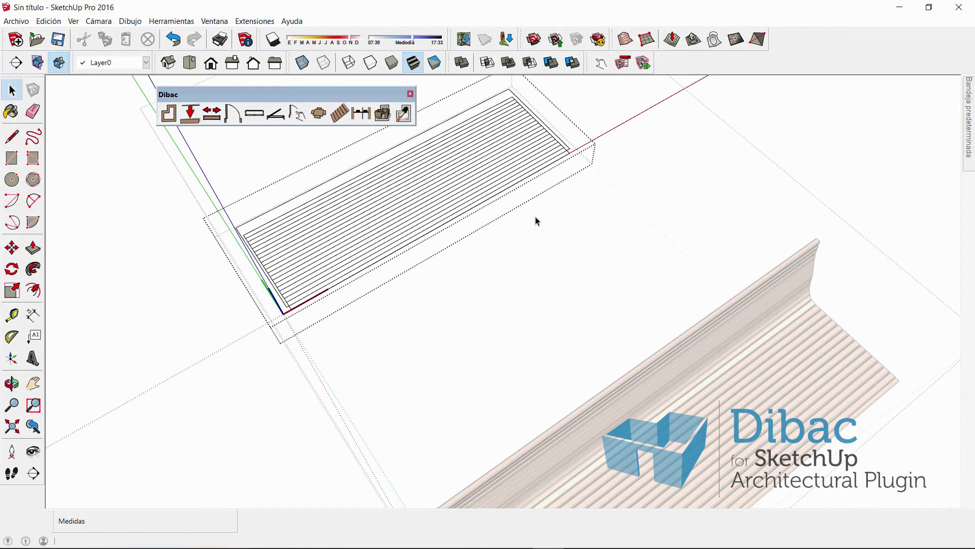
middle_drag(294, 255, 411, 151)
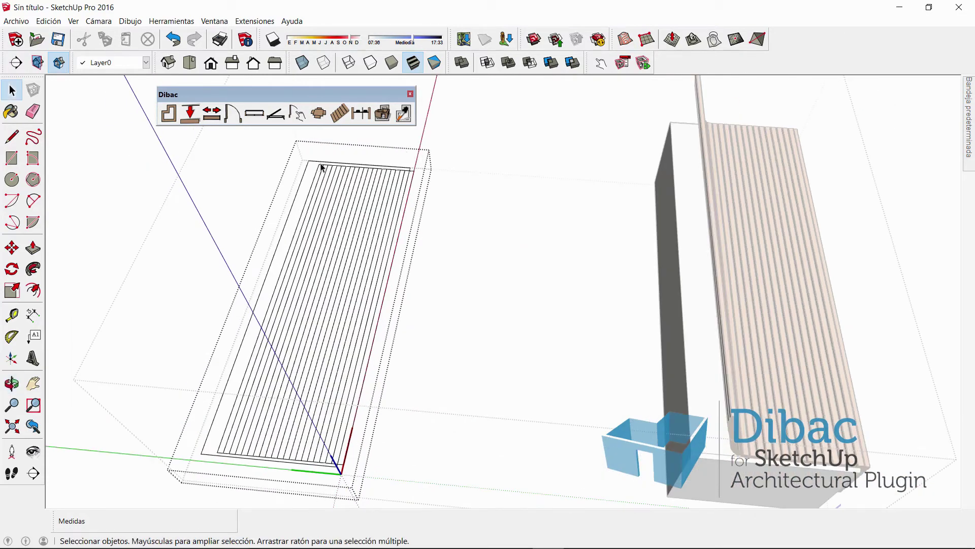
With the Paint Bucket, sample the wood material from the textured 3D bench
click(12, 115)
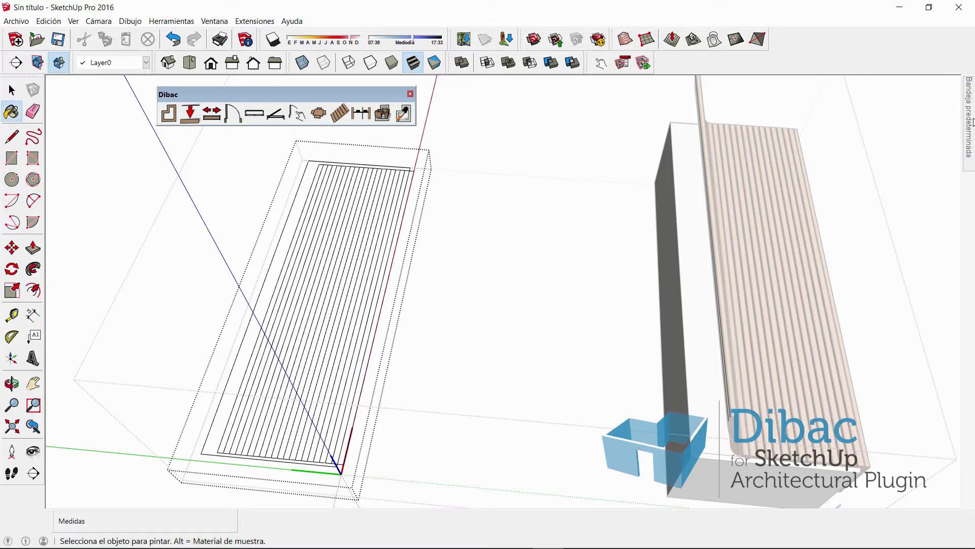
mouse_move(966, 127)
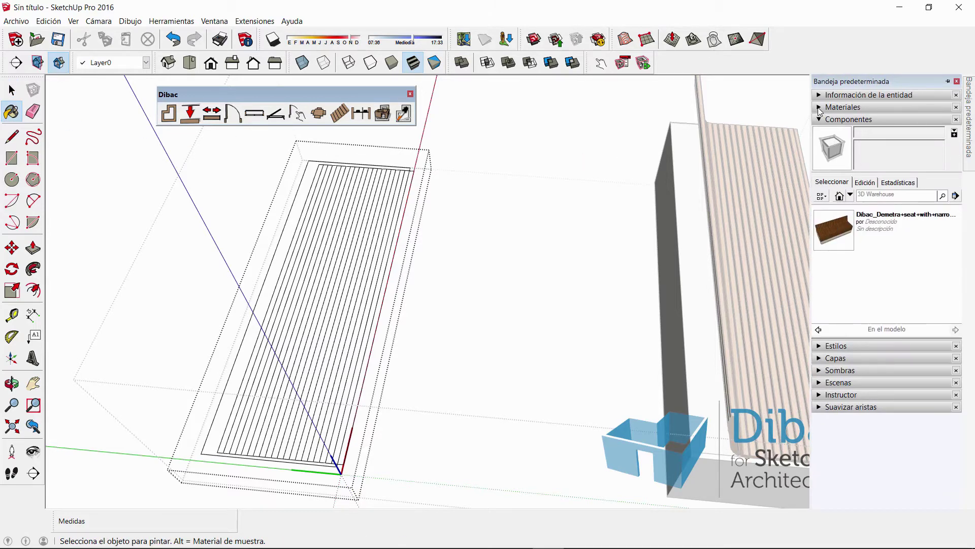
click(843, 108)
click(944, 170)
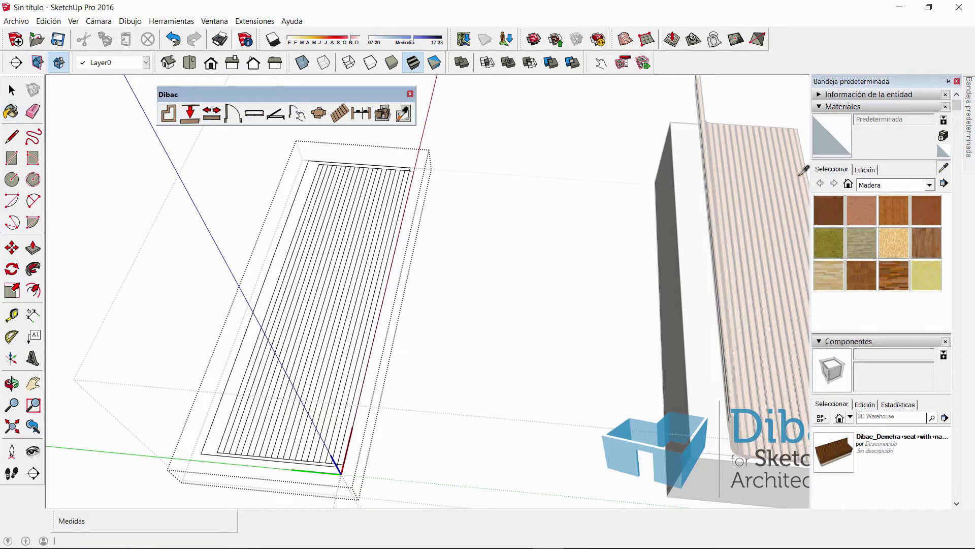
click(751, 213)
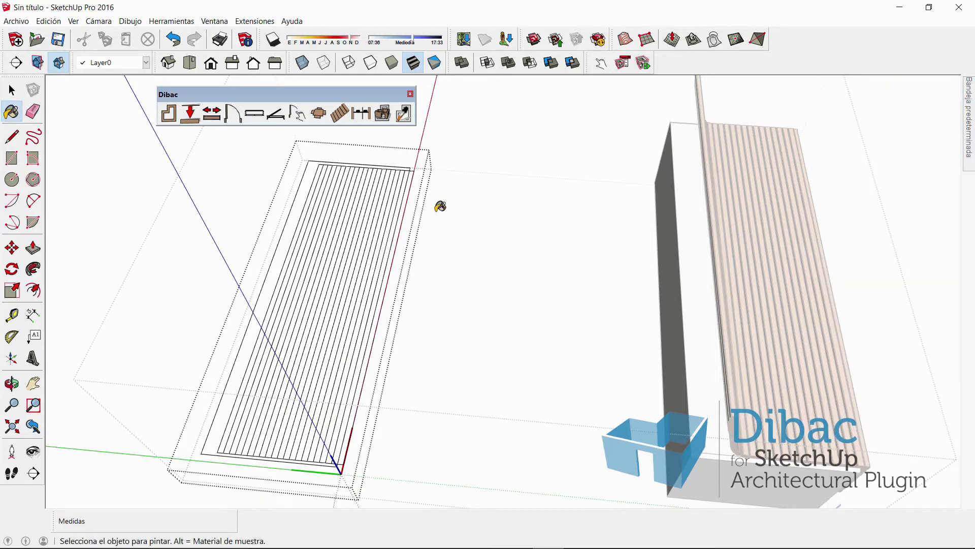
Paint each remaining unpainted deck slat, one by one, with the wood material
click(299, 244)
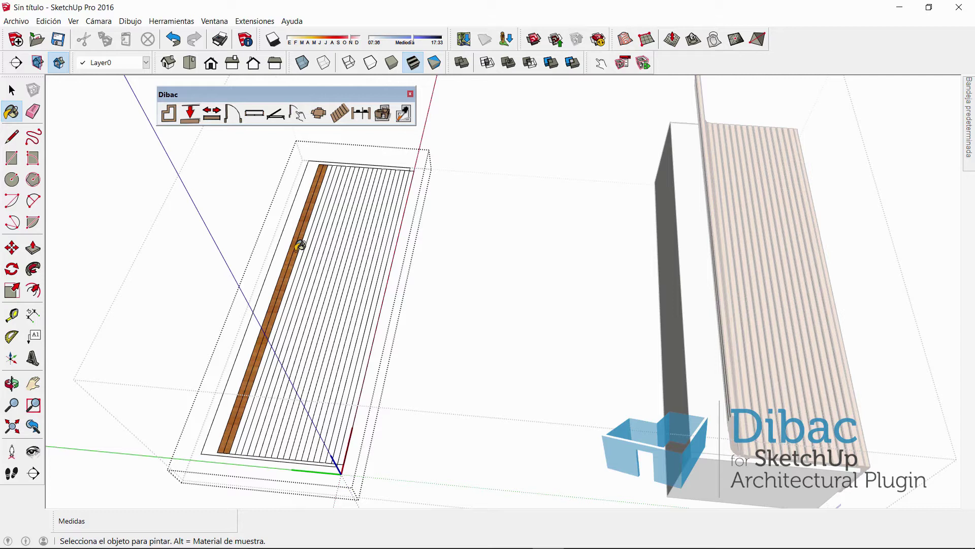
click(304, 247)
click(309, 251)
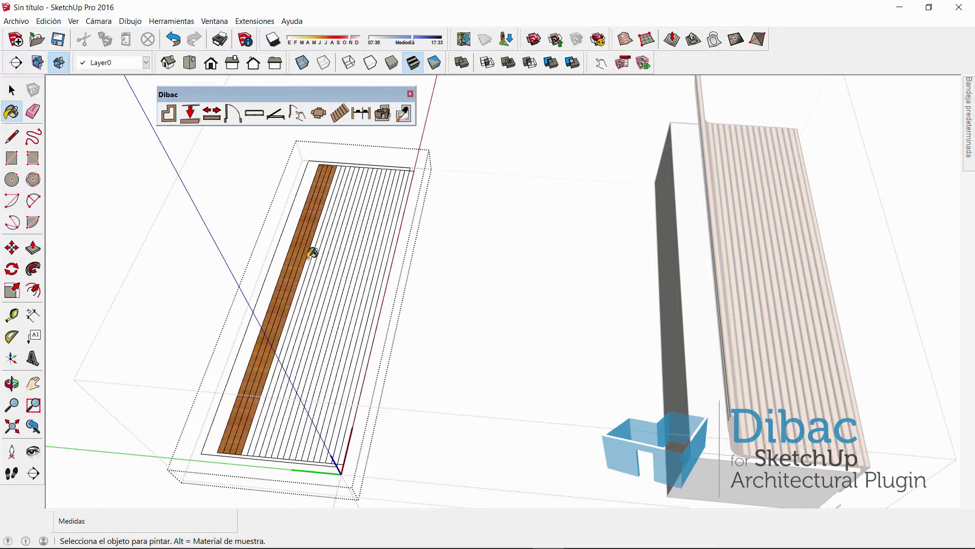
click(313, 252)
click(317, 254)
click(322, 256)
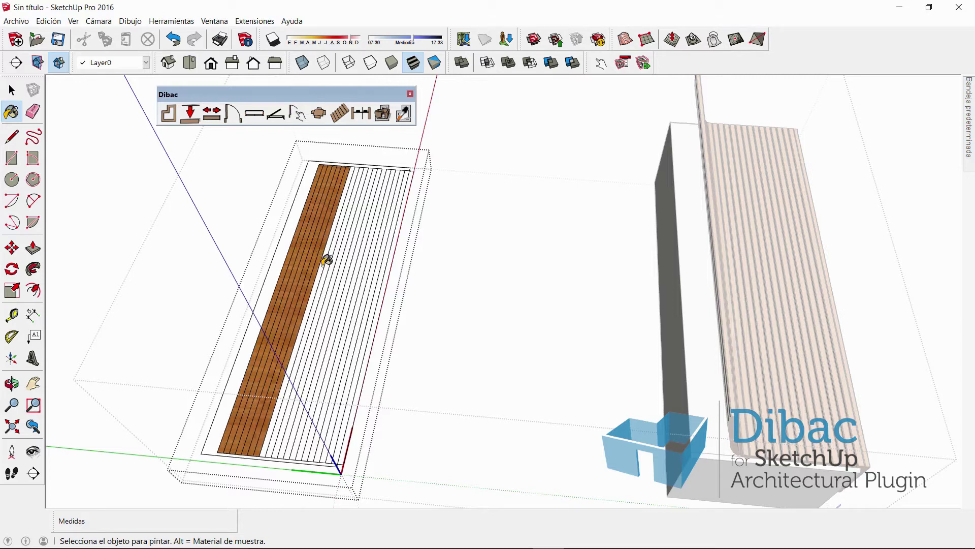
click(328, 258)
click(332, 259)
click(338, 263)
click(342, 263)
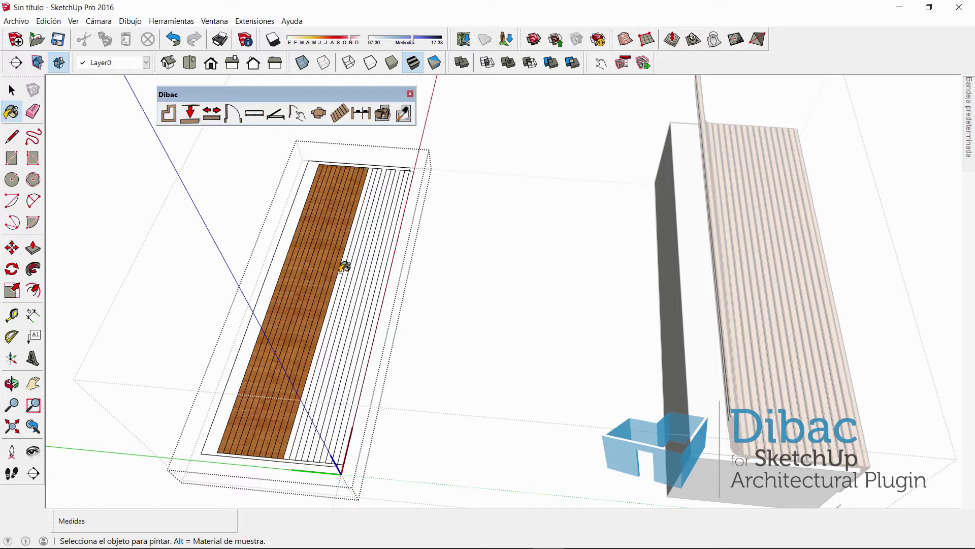
click(347, 266)
scroll(381, 272, up, 5)
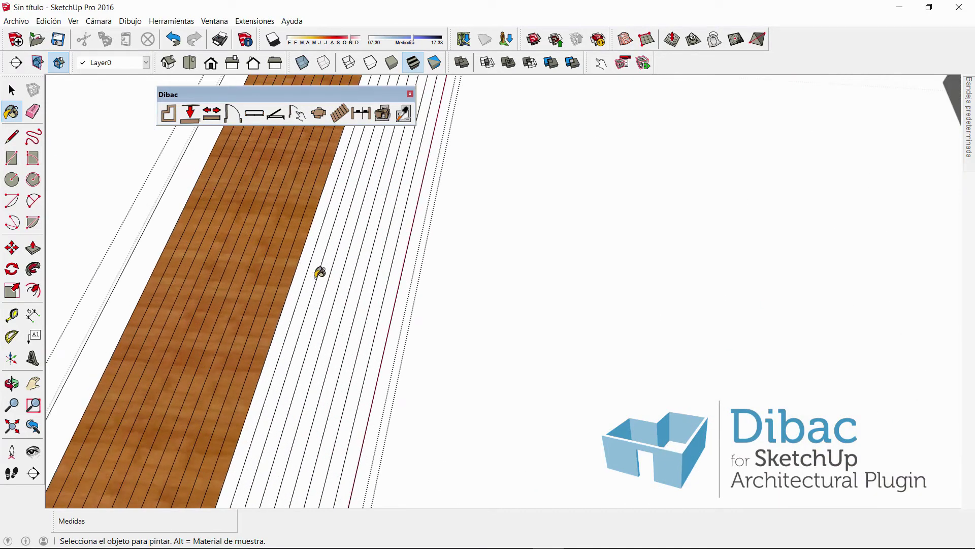
click(318, 272)
click(323, 271)
click(329, 273)
click(341, 274)
click(350, 275)
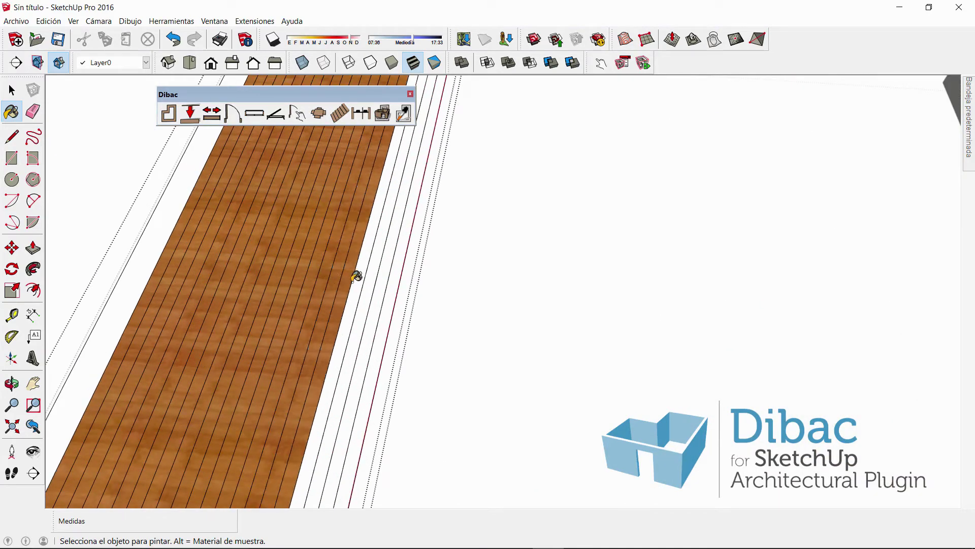
click(363, 275)
click(372, 278)
click(383, 279)
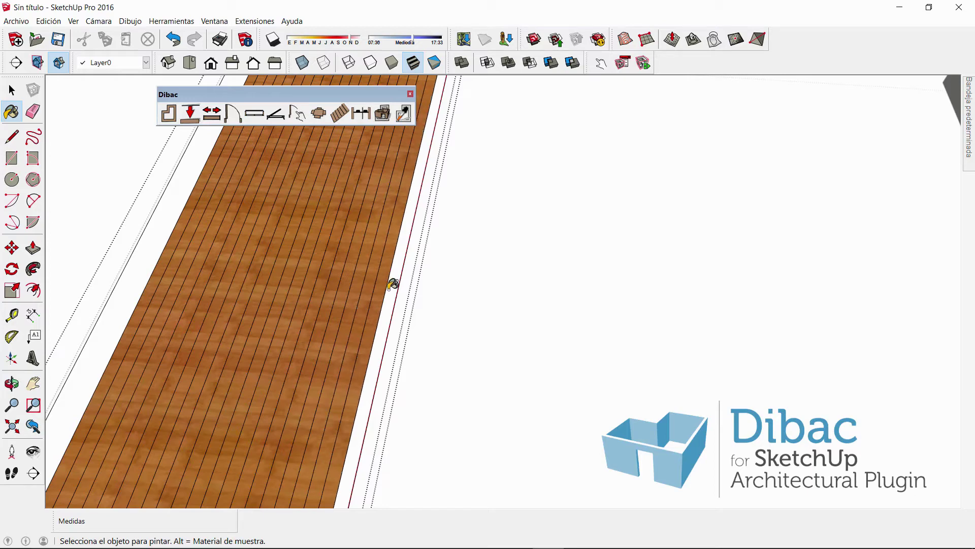
scroll(355, 279, down, 6)
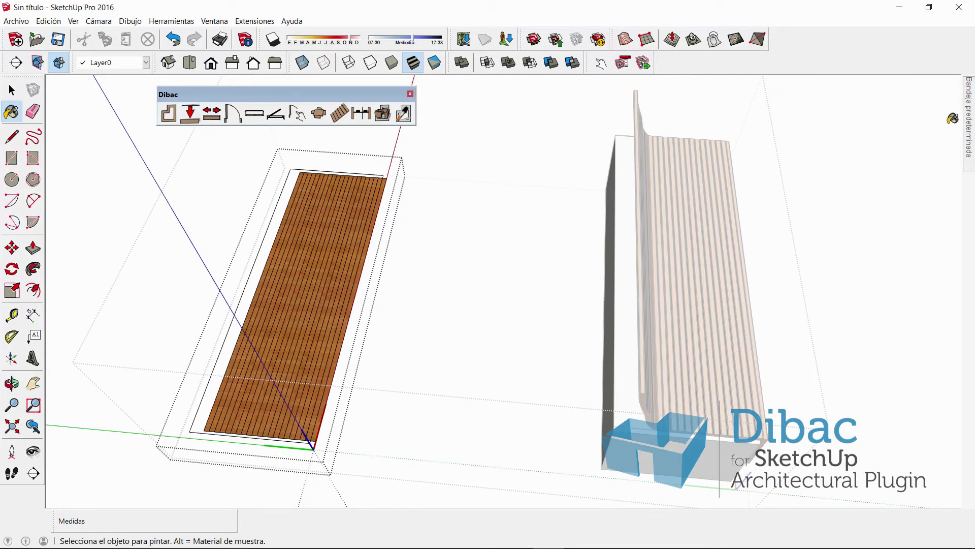
Sample the slatted bench's material and paint the border strip around the deck with it
mouse_move(969, 131)
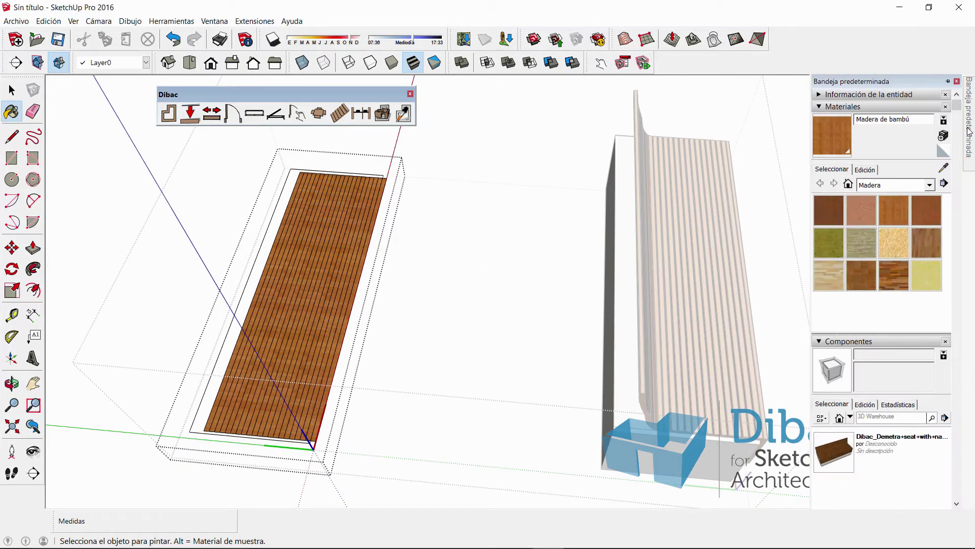
click(943, 167)
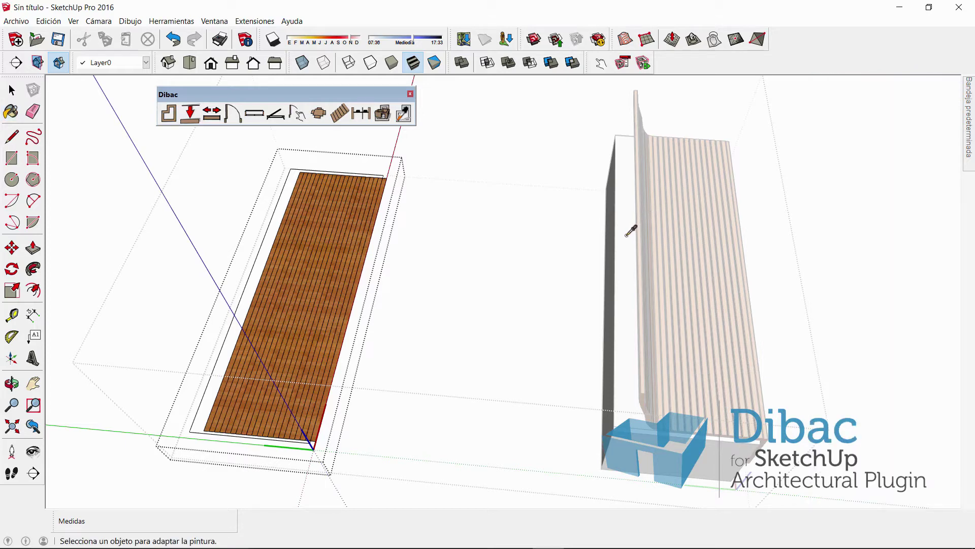
click(631, 231)
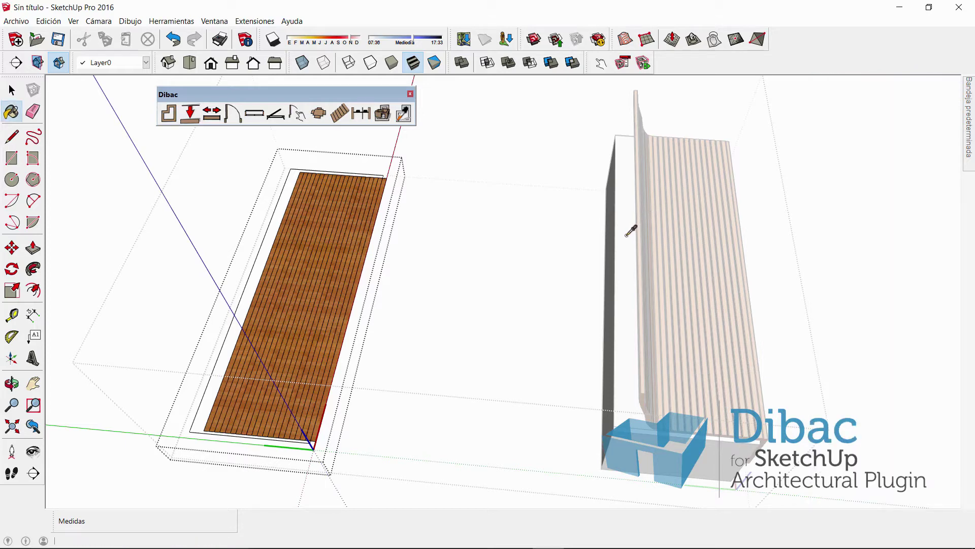
click(269, 239)
mouse_move(305, 261)
middle_down()
mouse_move(328, 419)
mouse_move(312, 454)
middle_up()
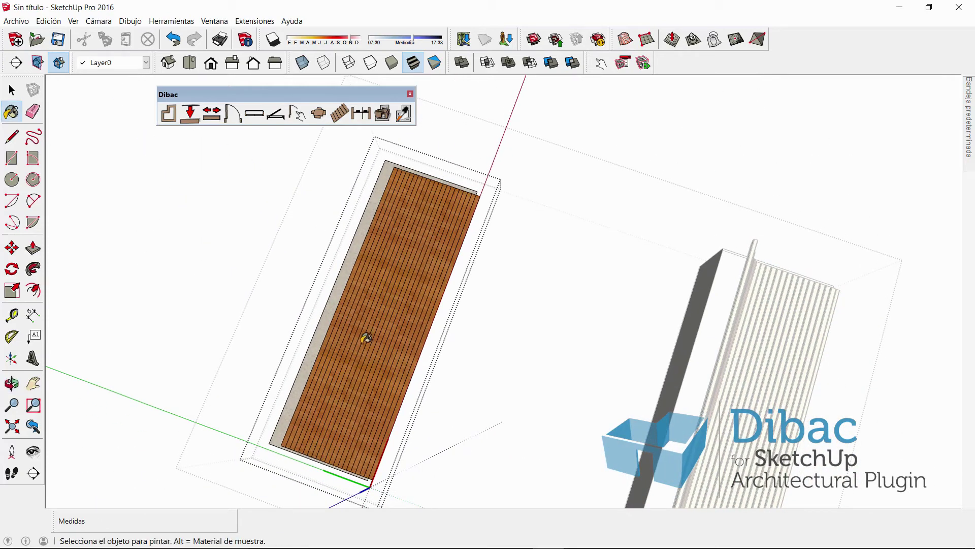
mouse_move(365, 338)
middle_down()
mouse_move(420, 213)
mouse_move(431, 220)
mouse_move(427, 194)
mouse_move(404, 281)
middle_up()
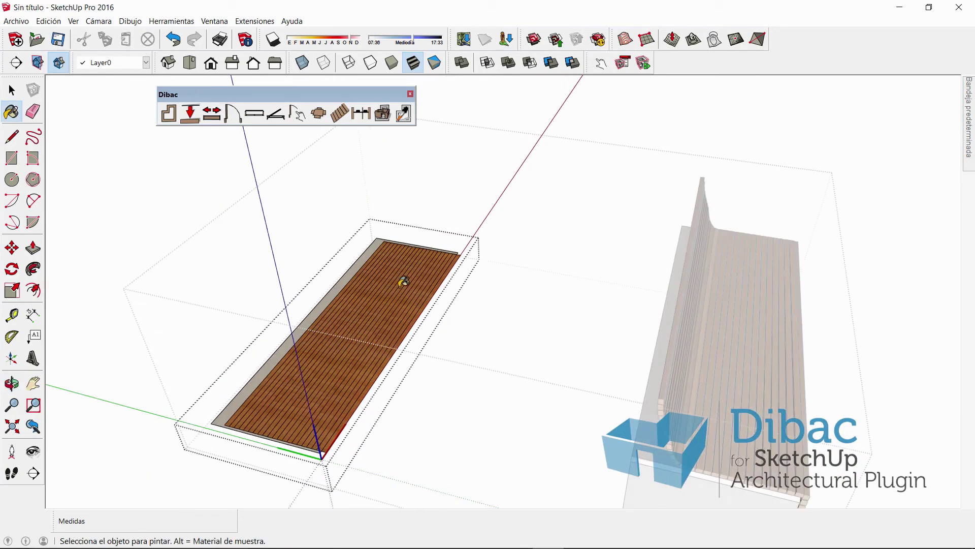
key(space)
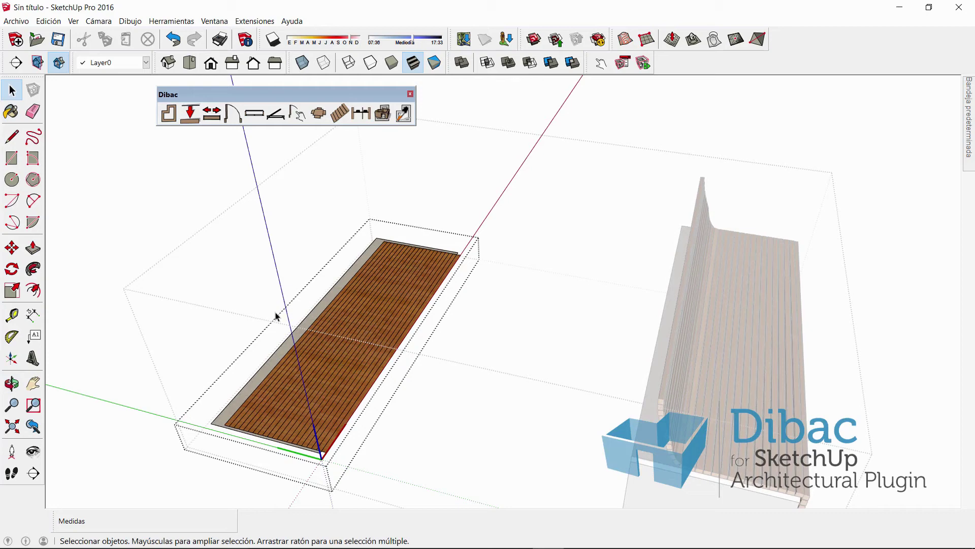
Exit the deck group and move the wooden deck group 2 m along the green axis
click(217, 320)
click(351, 400)
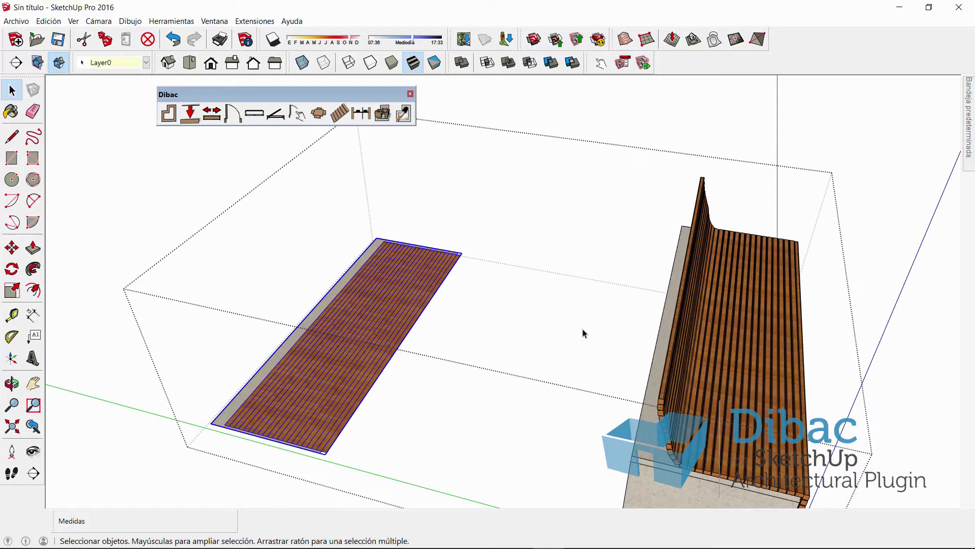
click(11, 249)
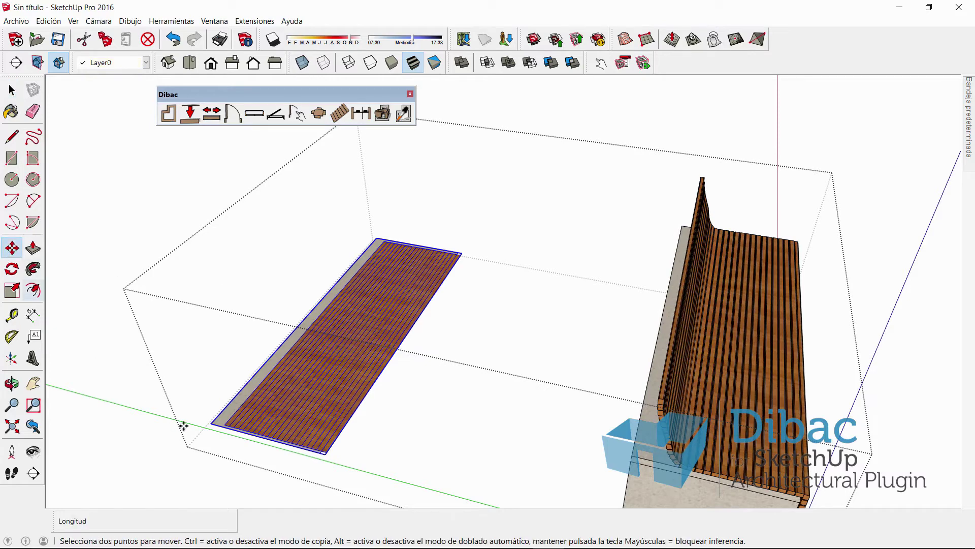
click(209, 422)
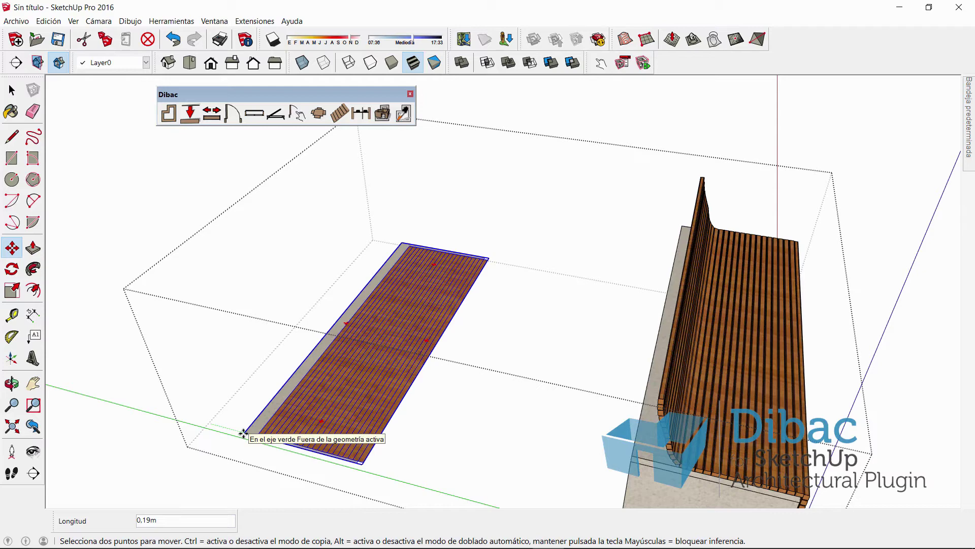
text(2)
key(Return)
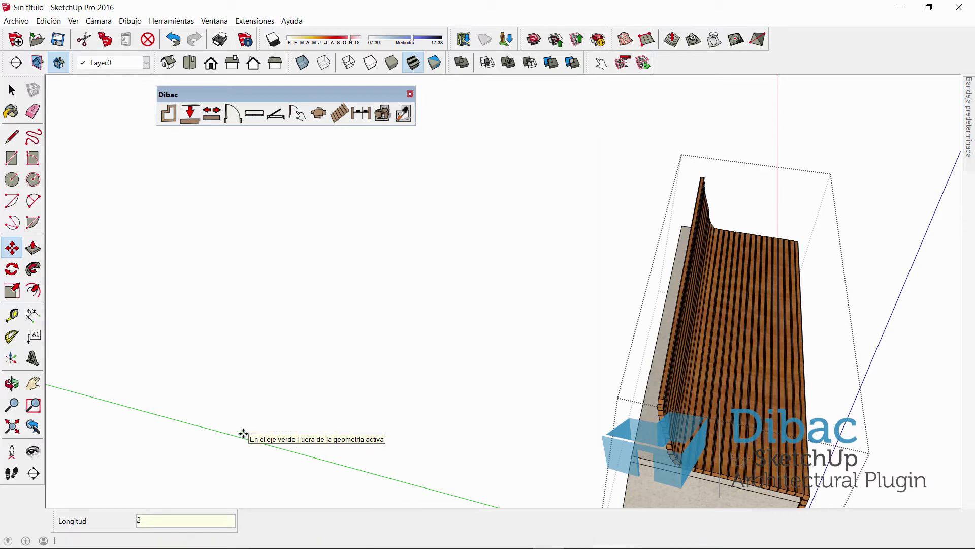
middle_drag(609, 399, 522, 290)
scroll(571, 401, up, 5)
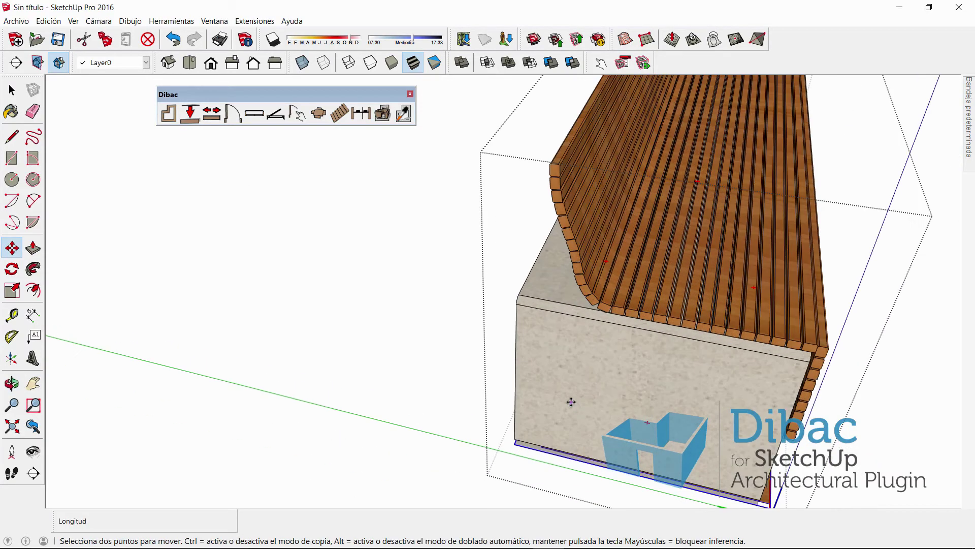
mouse_move(570, 401)
middle_down()
mouse_move(556, 387)
mouse_move(523, 203)
mouse_move(681, 187)
middle_up()
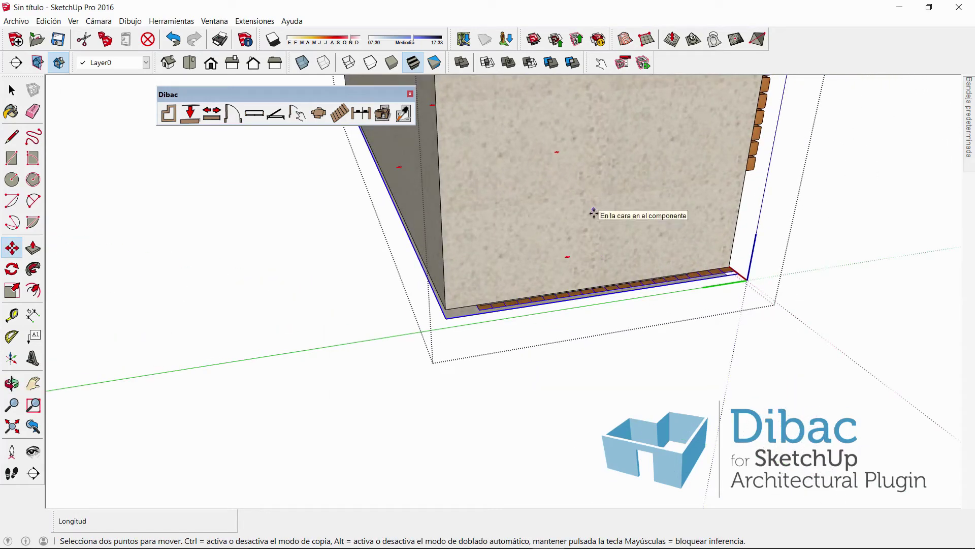
key(space)
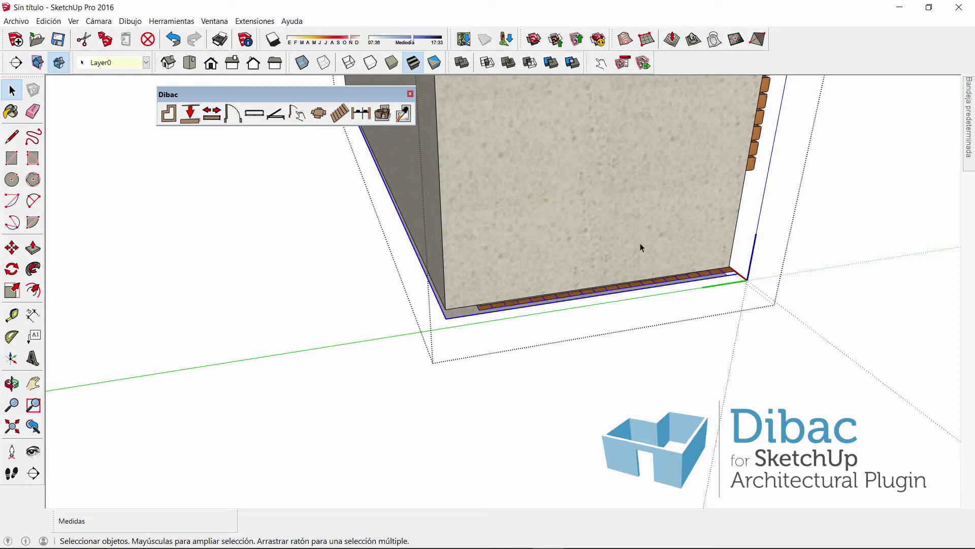
Exit the group's editing context and select the whole bench component
scroll(591, 207, down, 5)
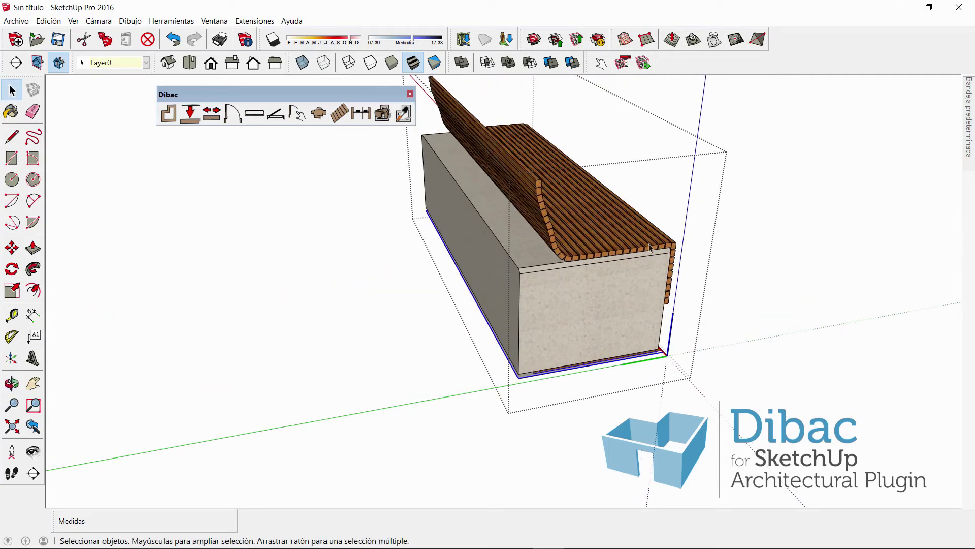
scroll(563, 285, up, 4)
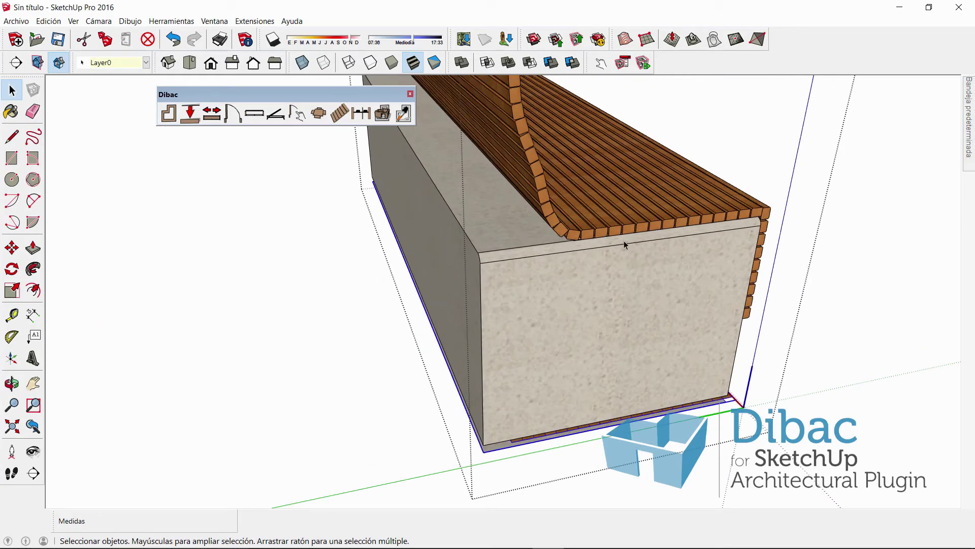
middle_drag(570, 303, 529, 299)
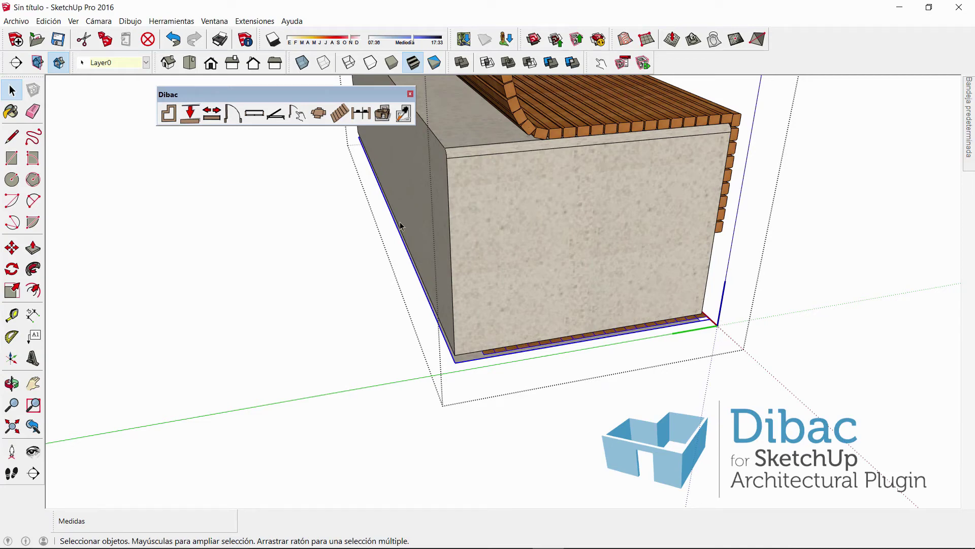
click(878, 252)
click(612, 222)
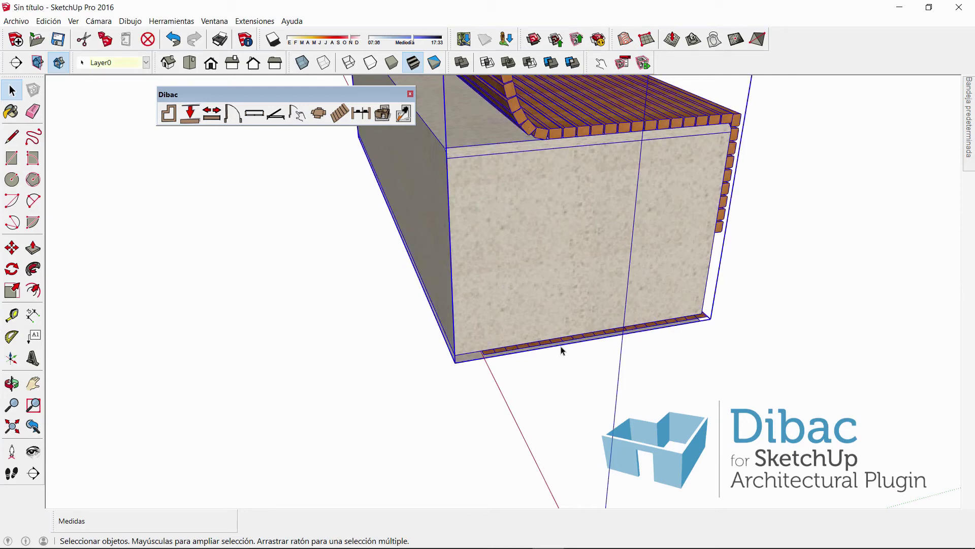
Change the bench component's axes, placing the origin at the long bottom edge midpoint with red along it
right_click(547, 233)
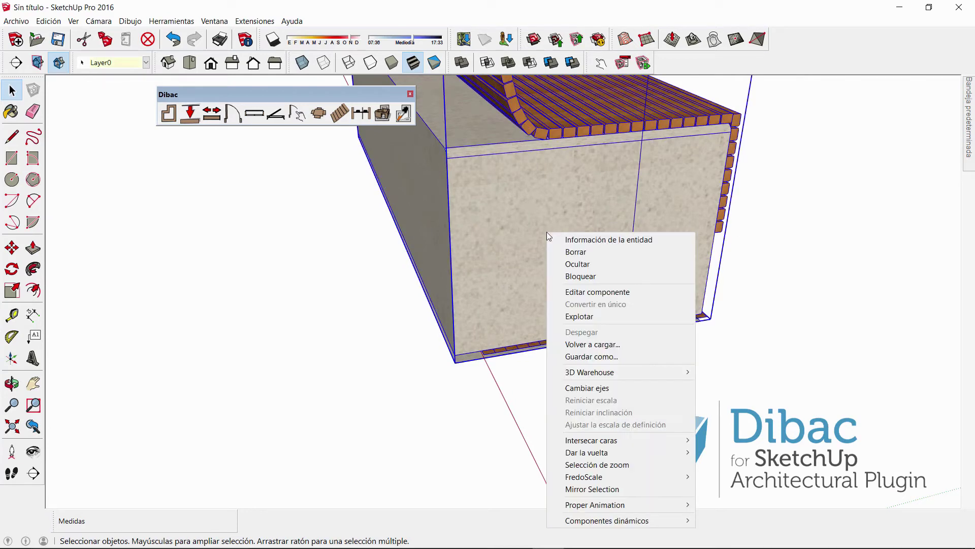
click(586, 389)
middle_drag(350, 208, 305, 283)
scroll(325, 269, up, 5)
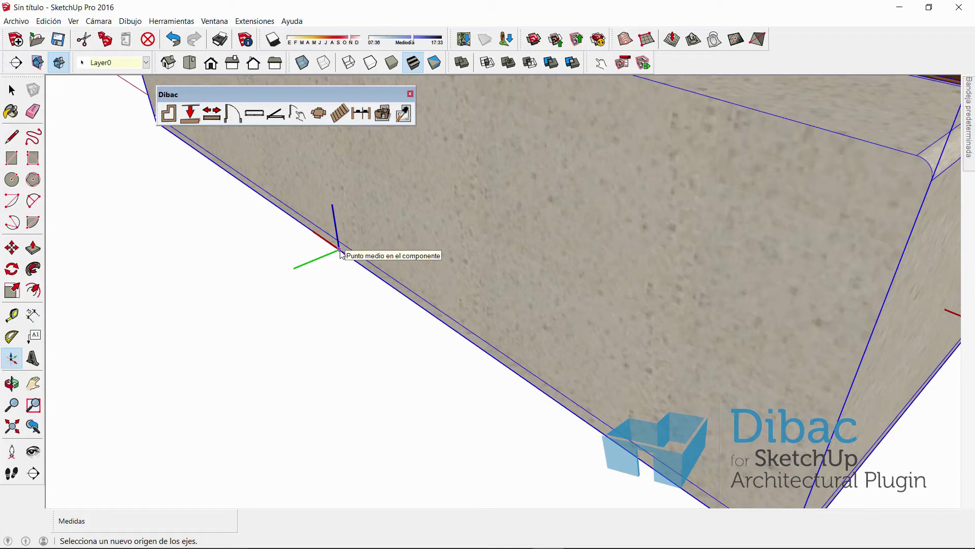
click(340, 249)
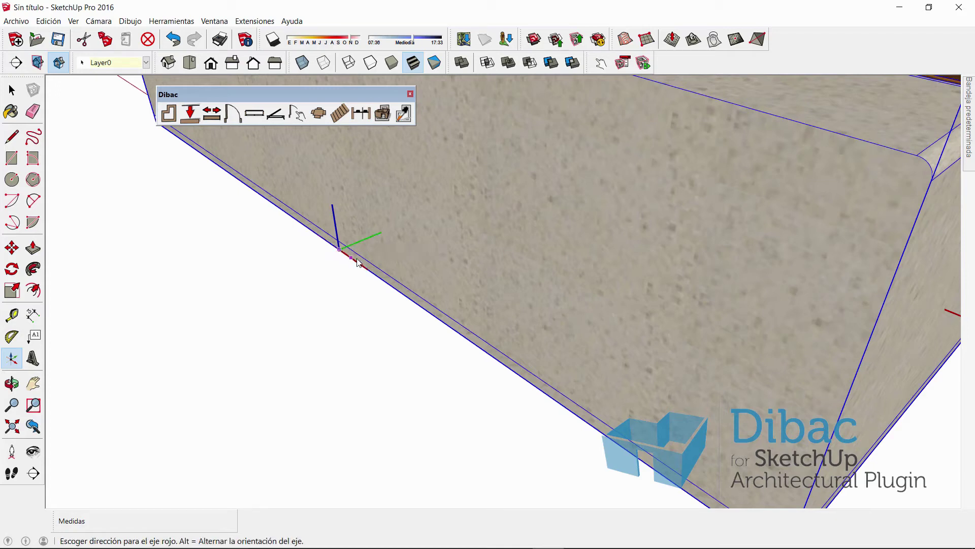
click(375, 280)
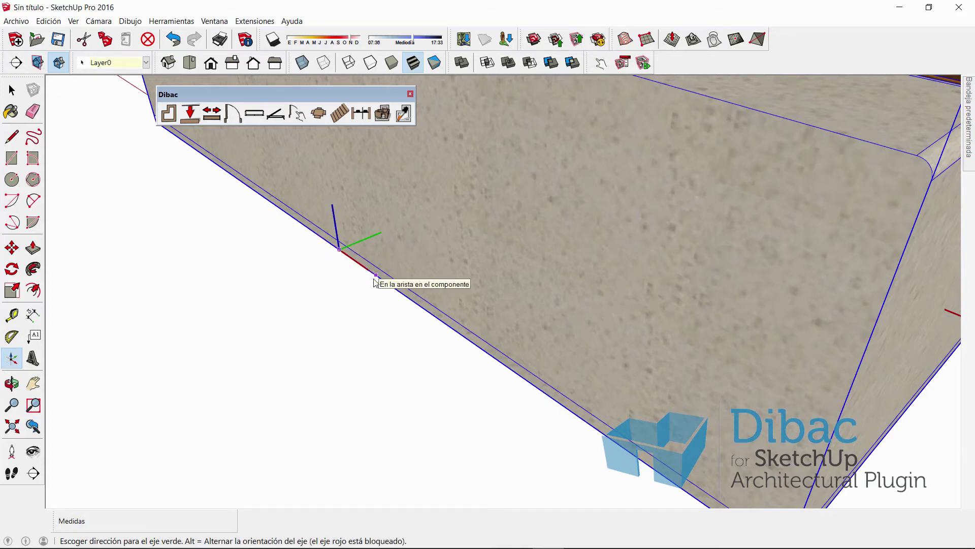
click(376, 281)
scroll(401, 256, down, 3)
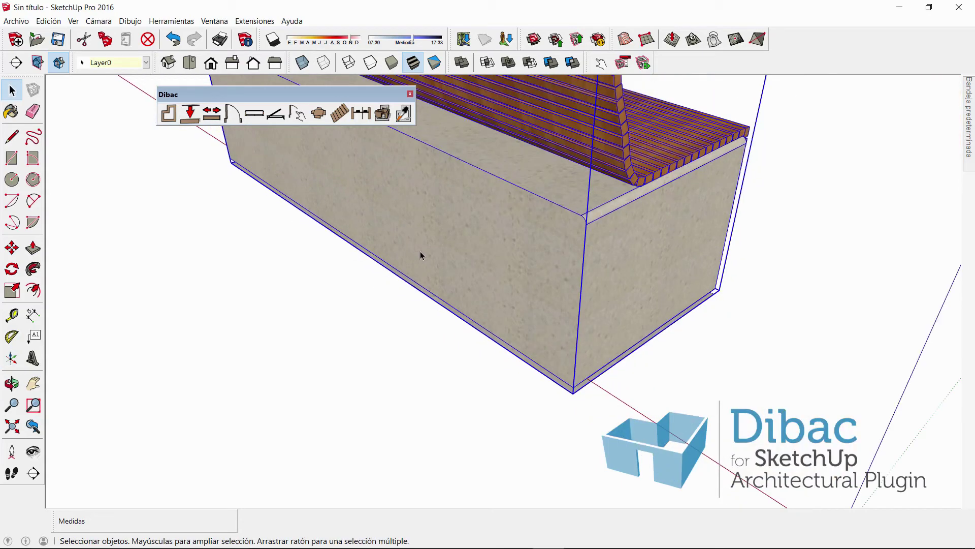
middle_drag(420, 251, 505, 284)
Select the concrete box group and change its axes, placing the origin at the box corner with red along the edge
click(492, 249)
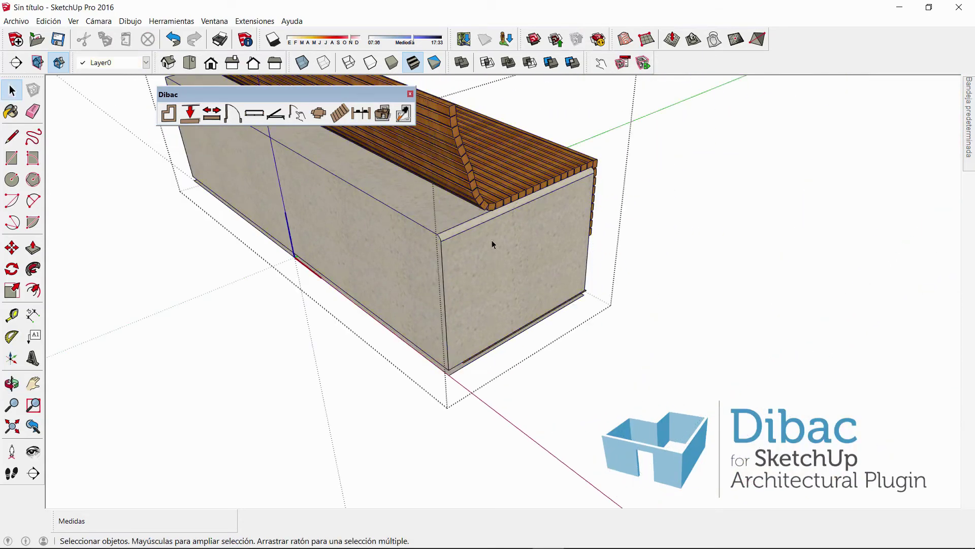
click(483, 238)
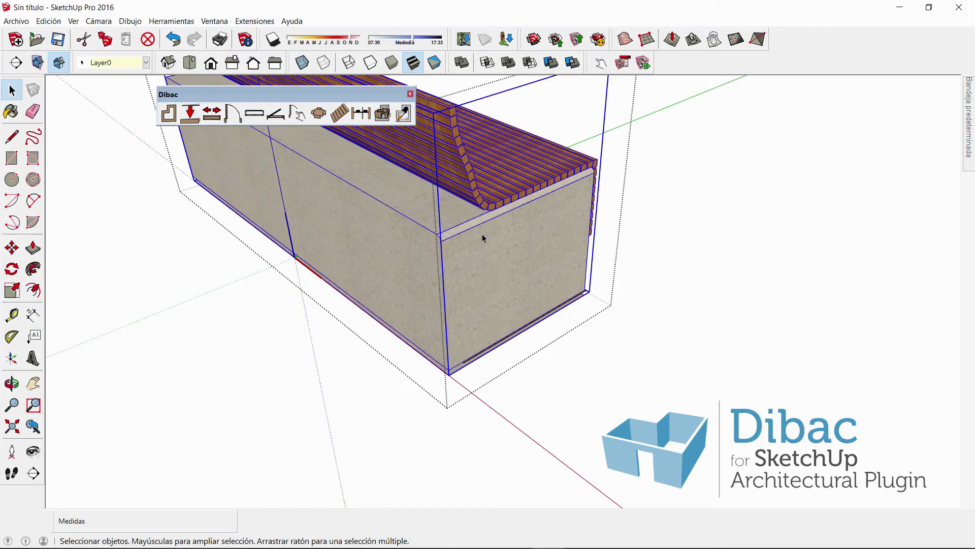
right_click(482, 238)
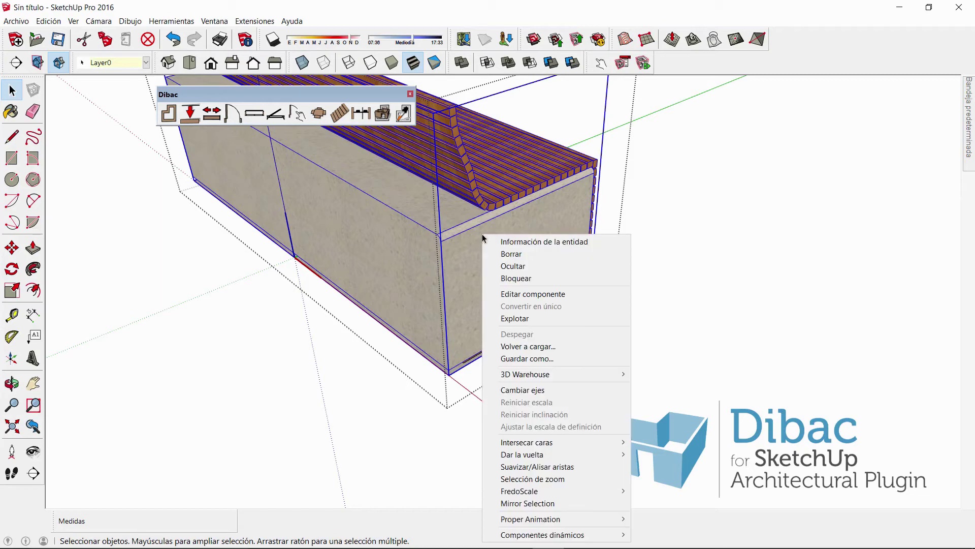
click(523, 390)
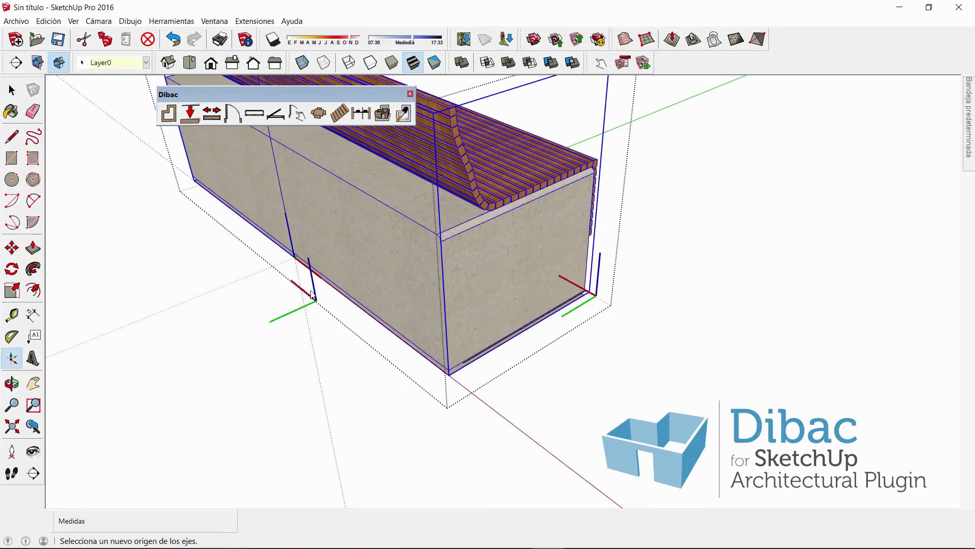
scroll(291, 269, up, 3)
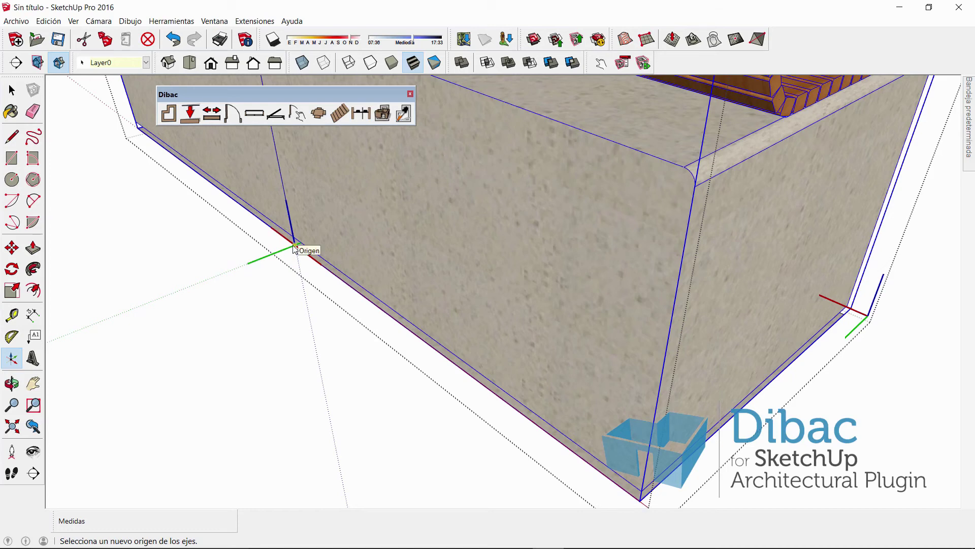
click(294, 246)
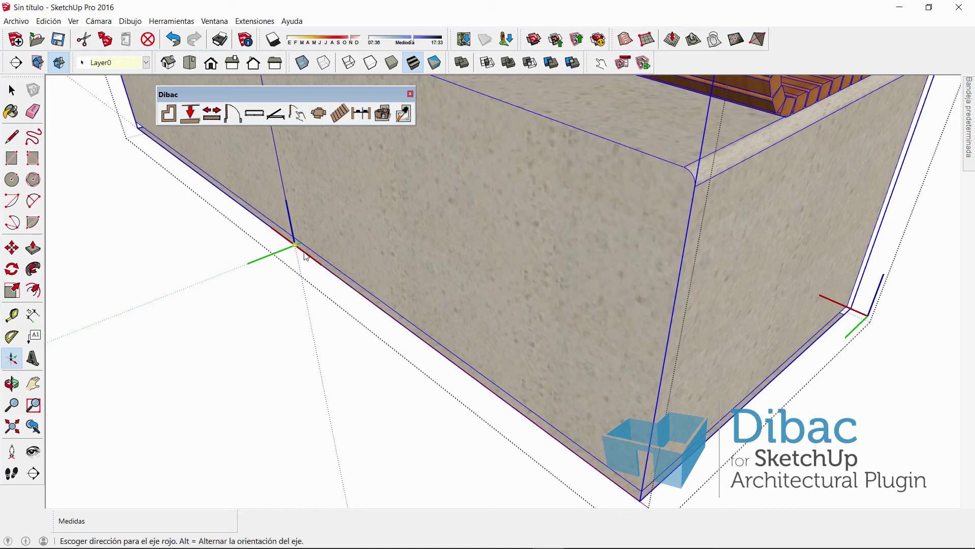
click(373, 305)
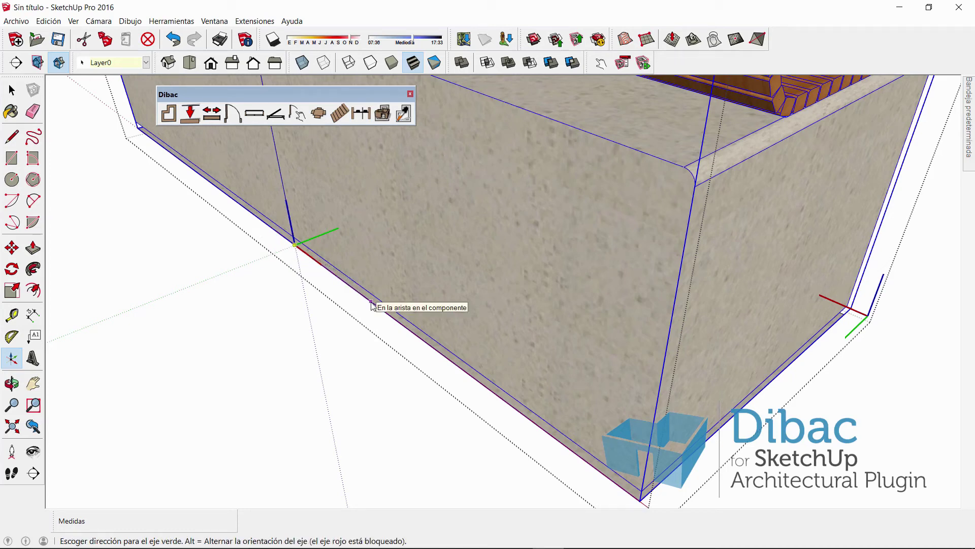
click(483, 264)
middle_drag(594, 216, 484, 186)
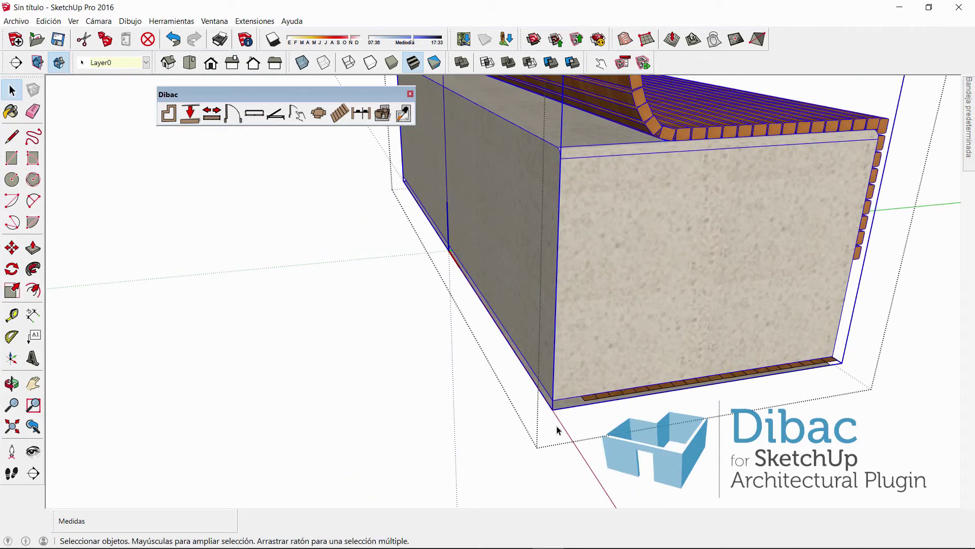
Reselect the bench and open its bottom slab for editing
click(514, 440)
click(590, 319)
shift+click(590, 319)
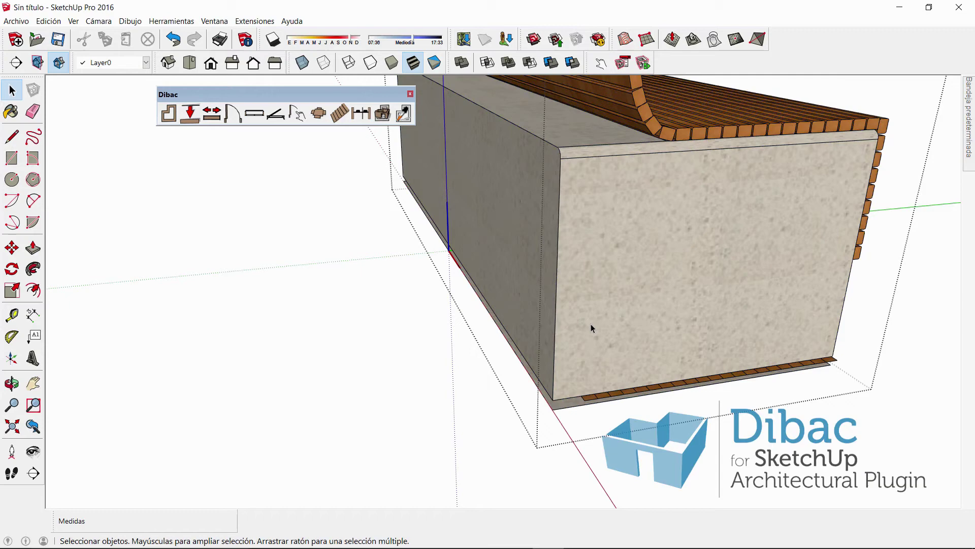
double_click(580, 405)
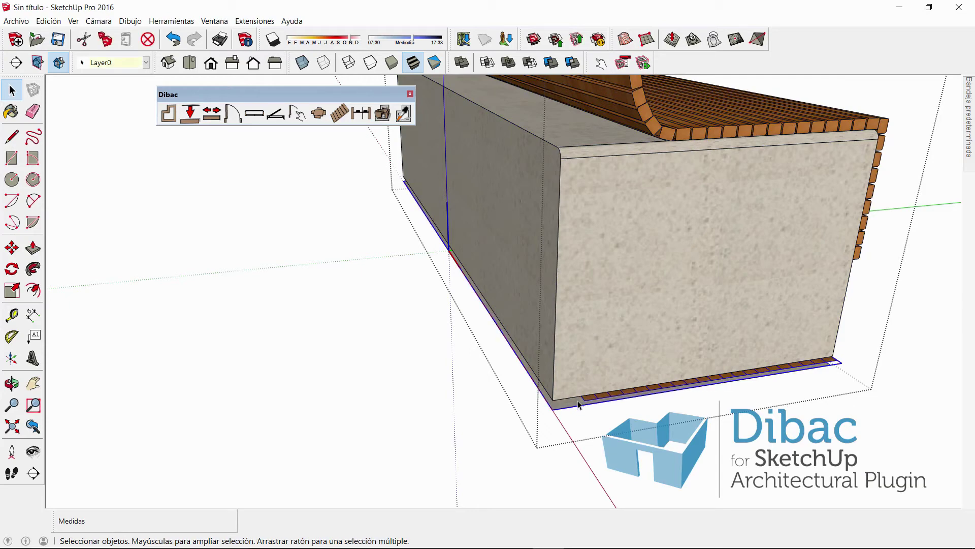
double_click(579, 404)
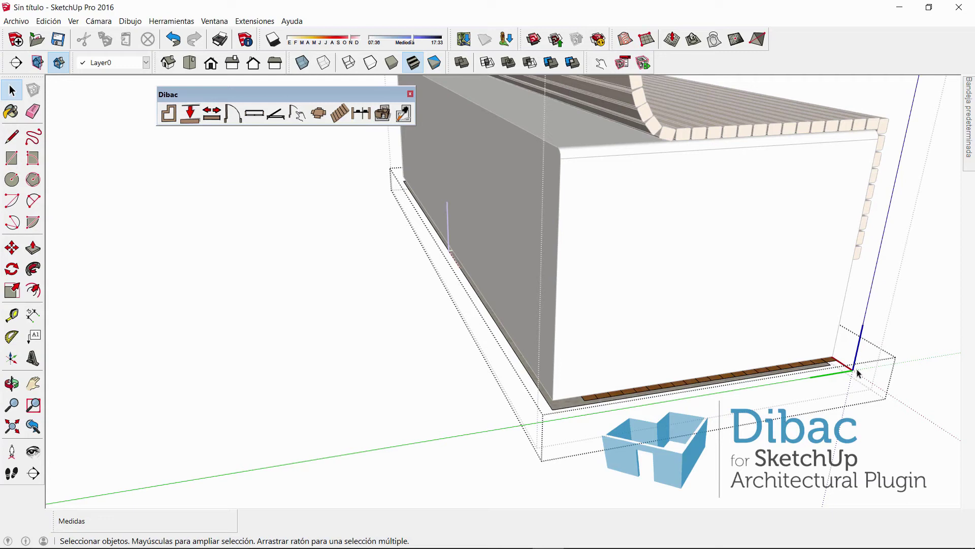
right_click(756, 377)
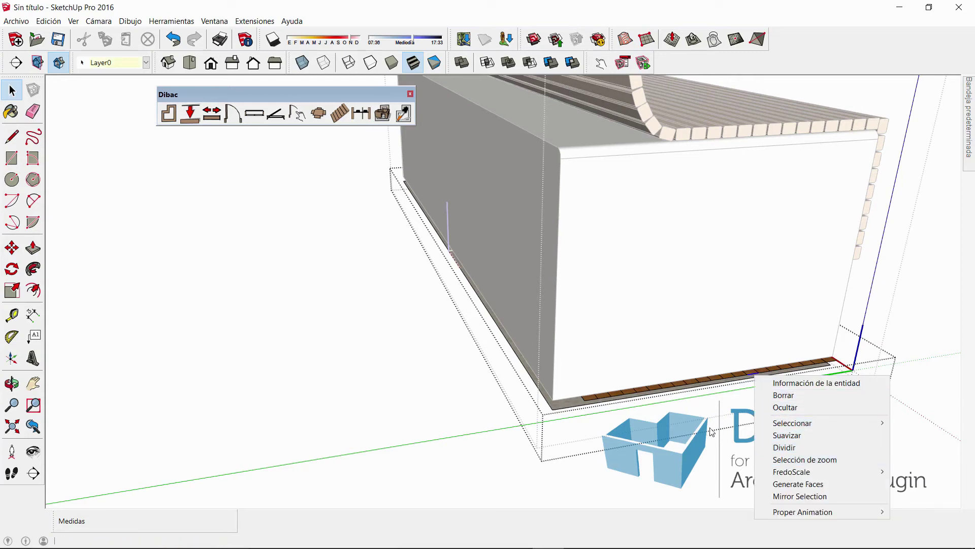
click(587, 446)
Inside the bench's inner group, set new axes with origin at the base corner and red along the base
click(614, 359)
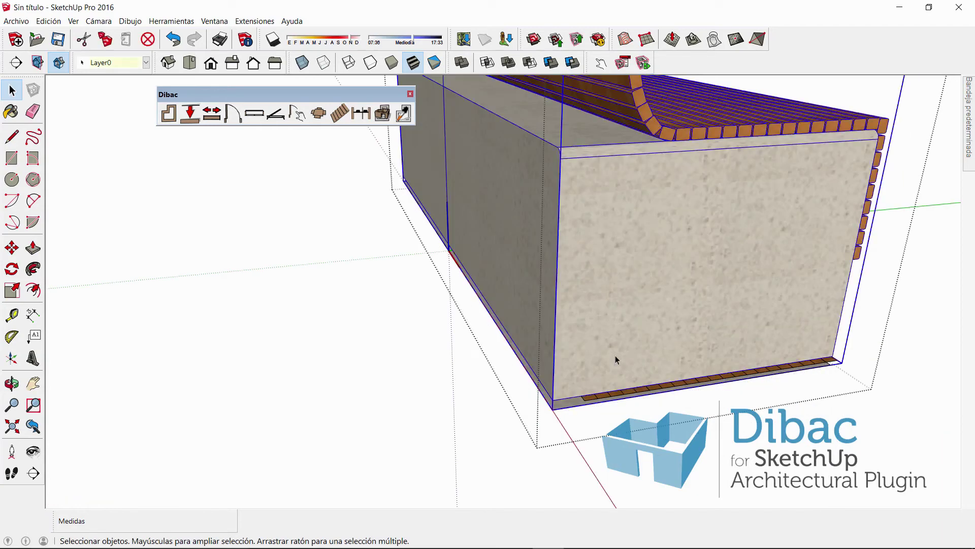
double_click(599, 359)
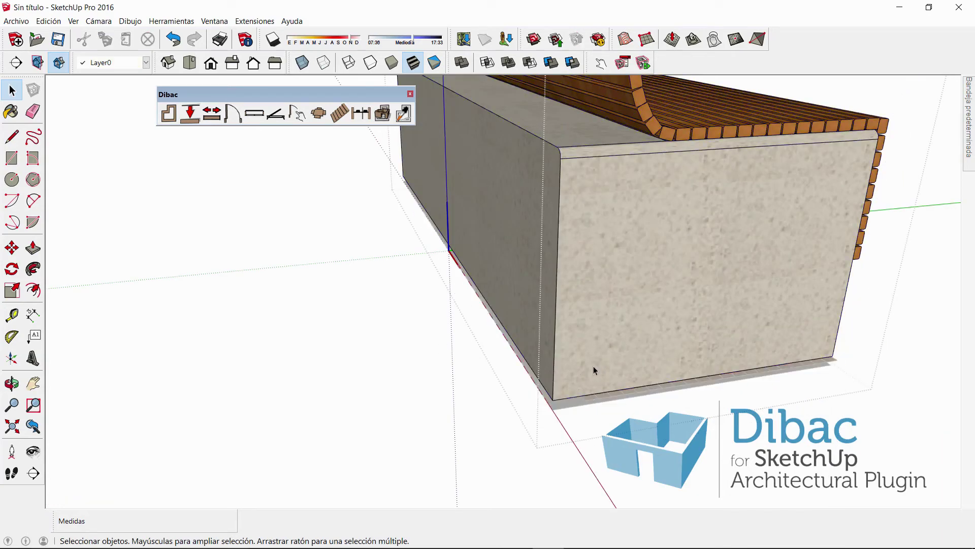
triple_click(496, 343)
double_click(554, 328)
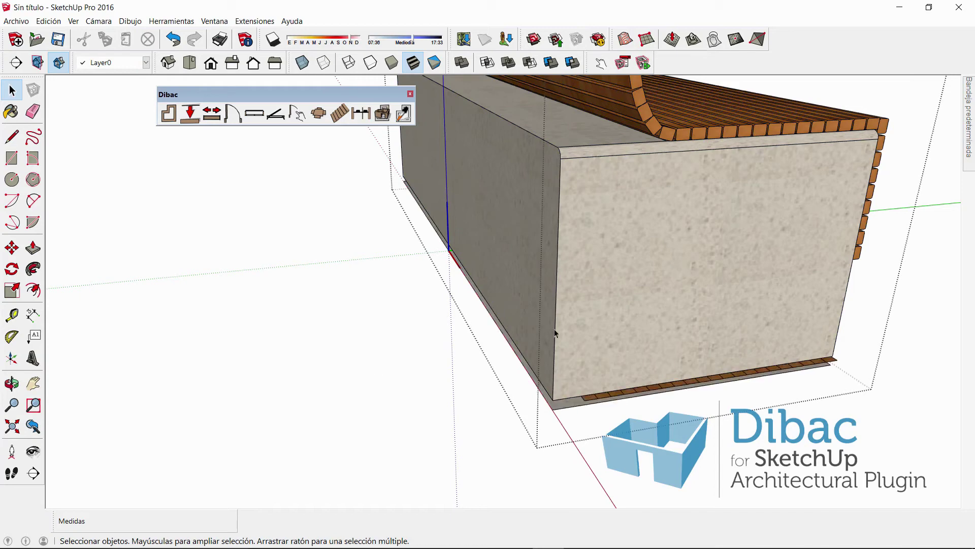
right_click(598, 404)
click(641, 240)
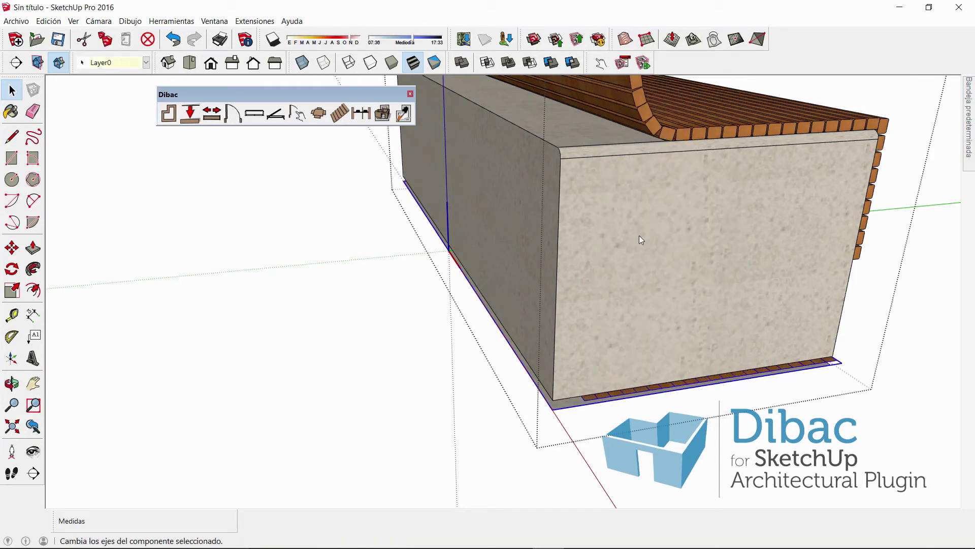
click(450, 251)
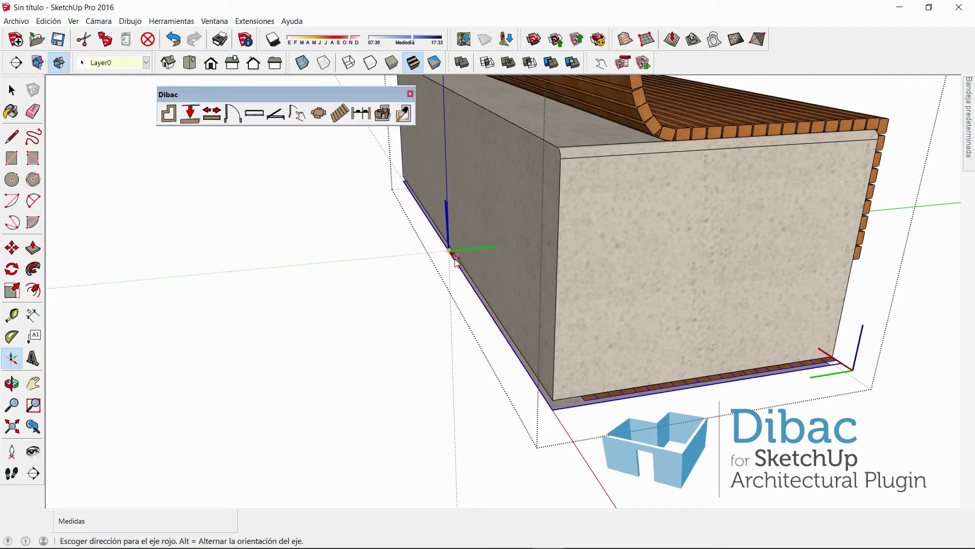
click(460, 273)
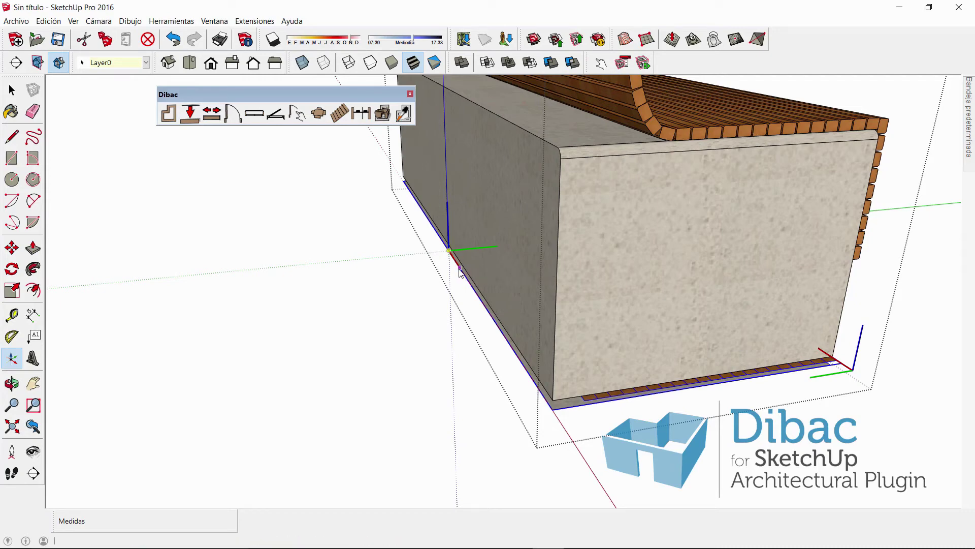
middle_drag(530, 256, 555, 272)
Exit group editing and select the whole bench component
middle_drag(608, 233, 588, 360)
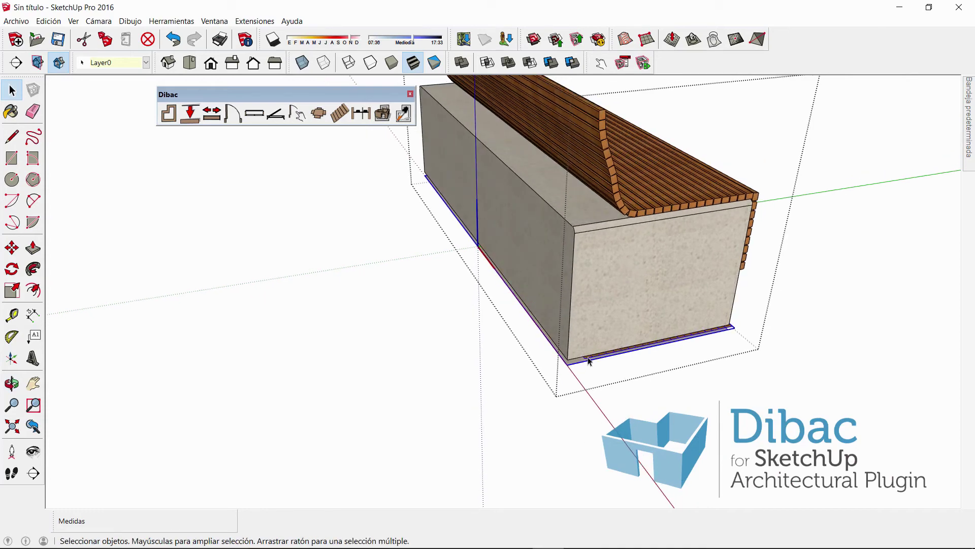
scroll(588, 359, up, 5)
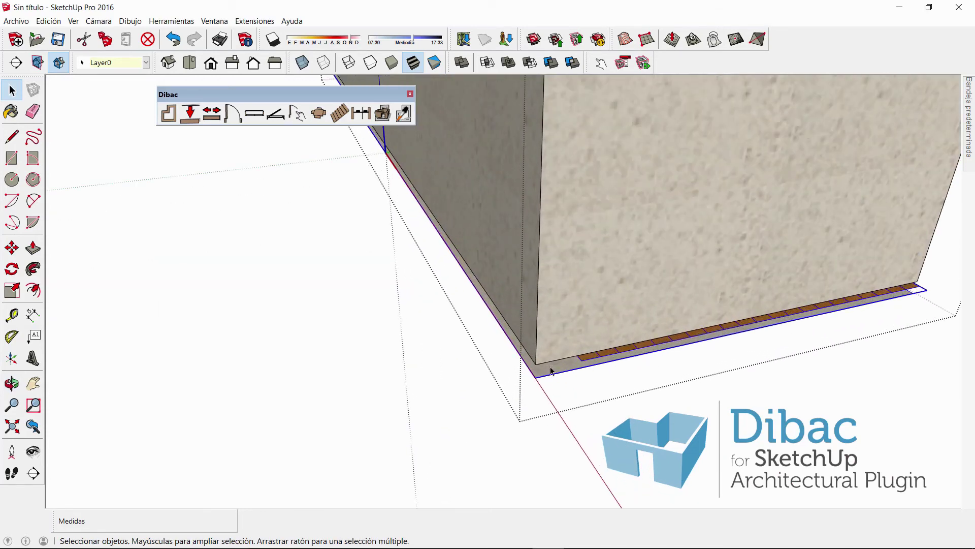
scroll(442, 243, down, 5)
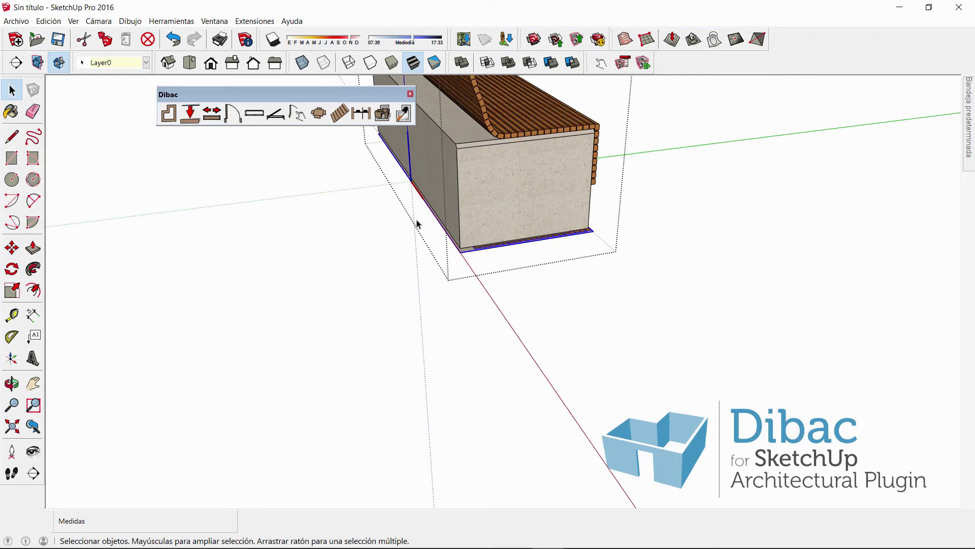
click(535, 316)
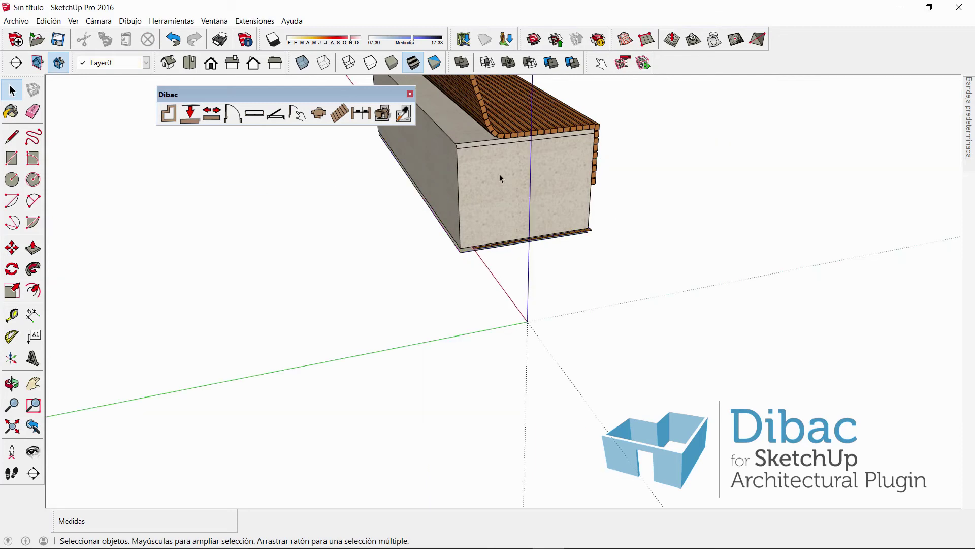
click(495, 174)
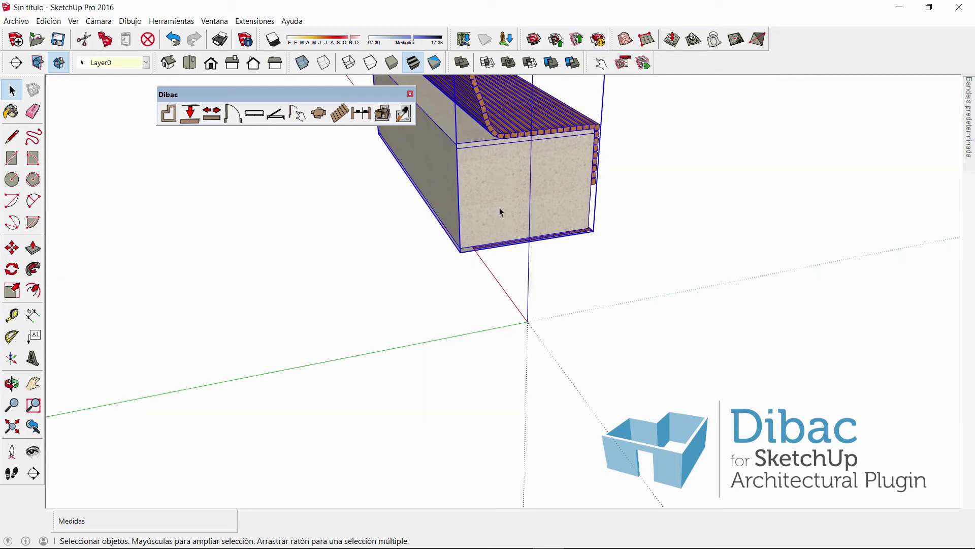
right_click(506, 191)
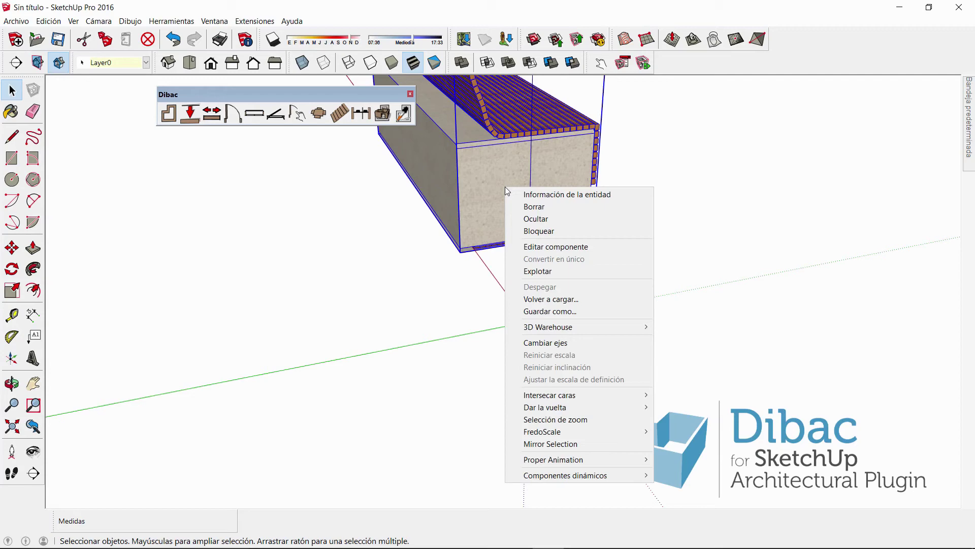
Save the bench component to Escritorio as Dibac_Demetra_seat_with_narrow_slats.skp
click(559, 312)
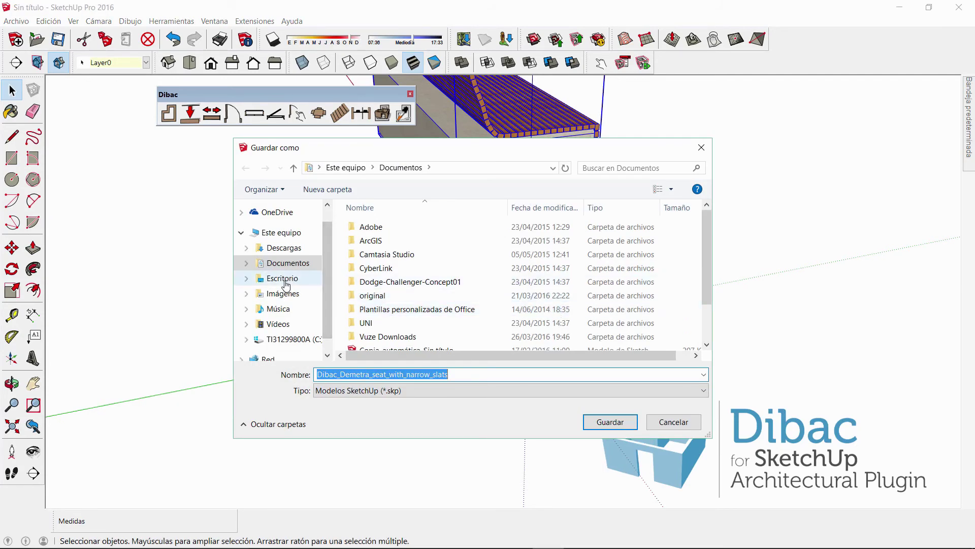
click(283, 278)
click(374, 373)
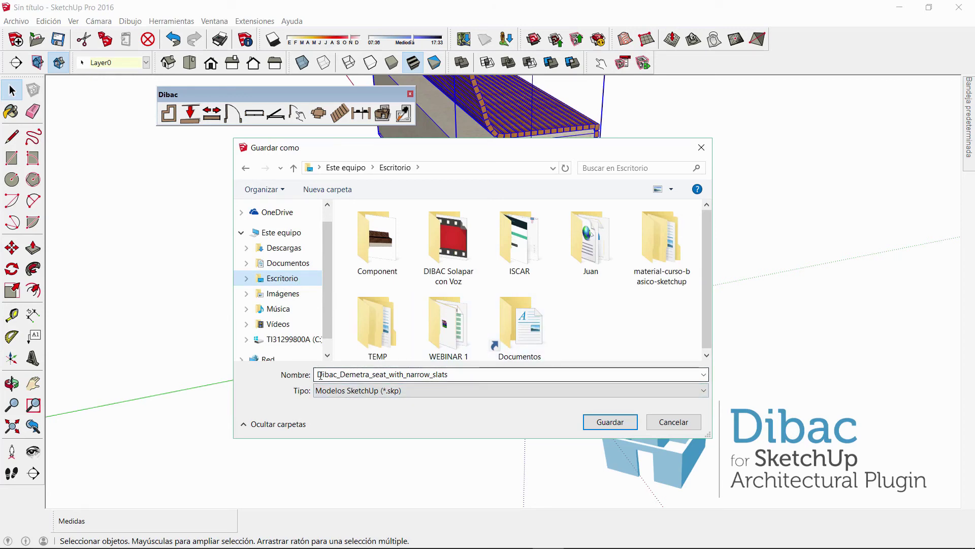
double_click(340, 375)
click(339, 374)
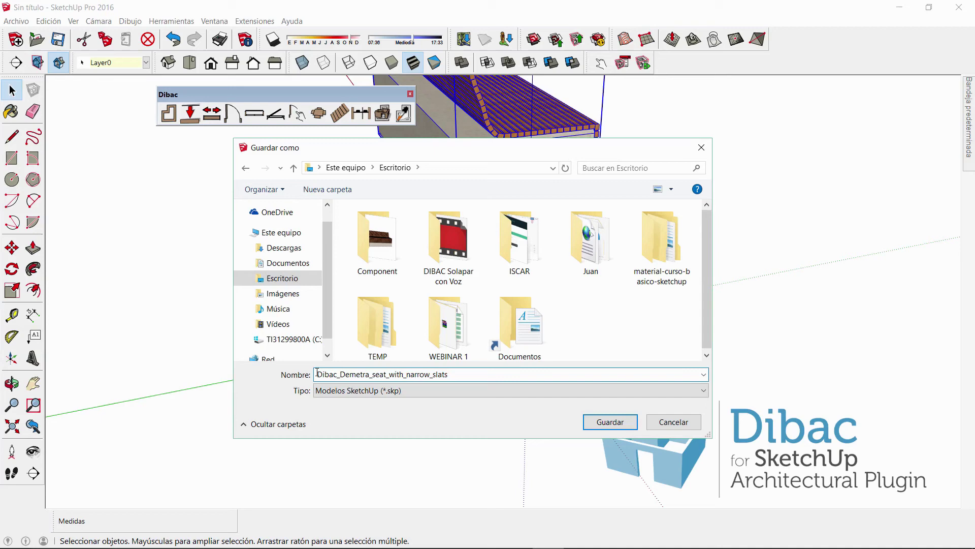
drag(326, 373, 345, 373)
click(454, 376)
click(607, 422)
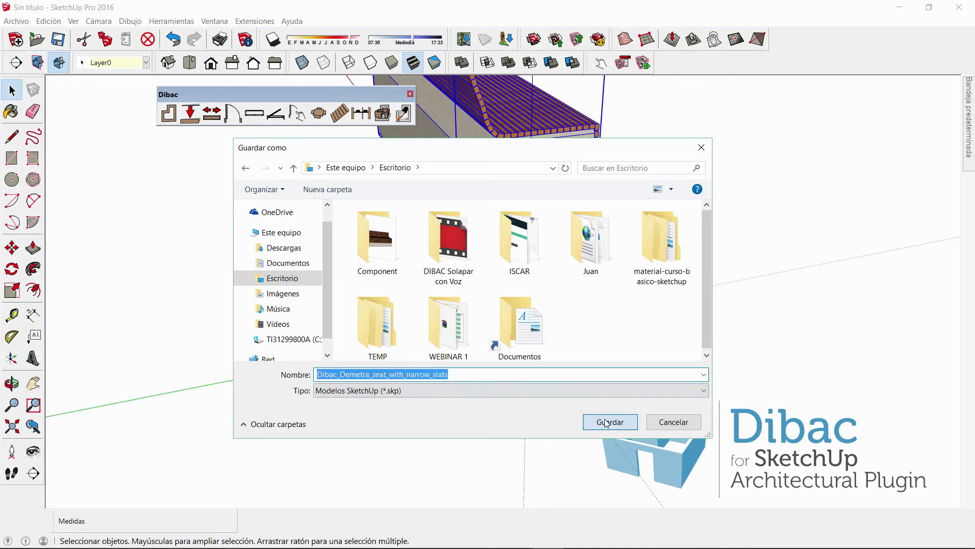
middle_drag(529, 162, 468, 345)
Delete the bench and switch to the Top plan view
key(Delete)
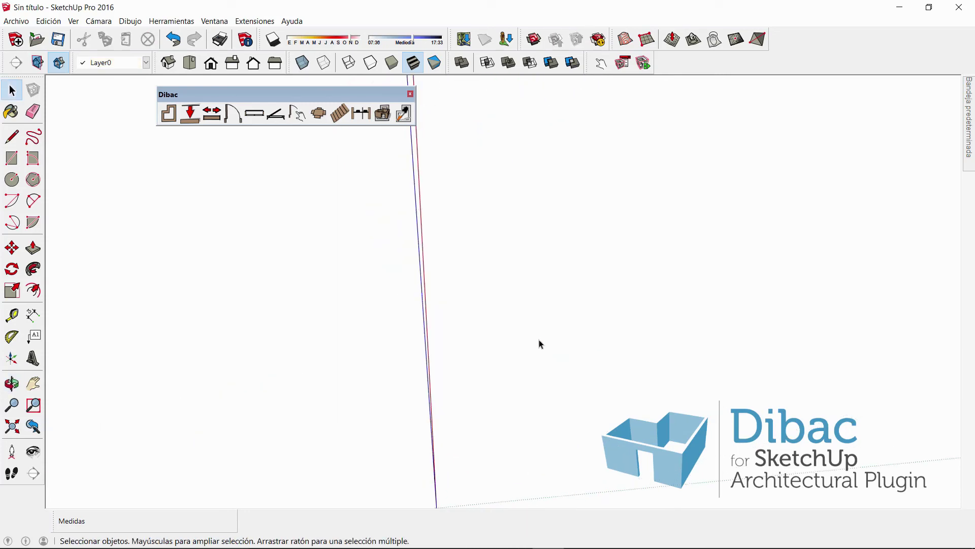
middle_drag(418, 208, 284, 183)
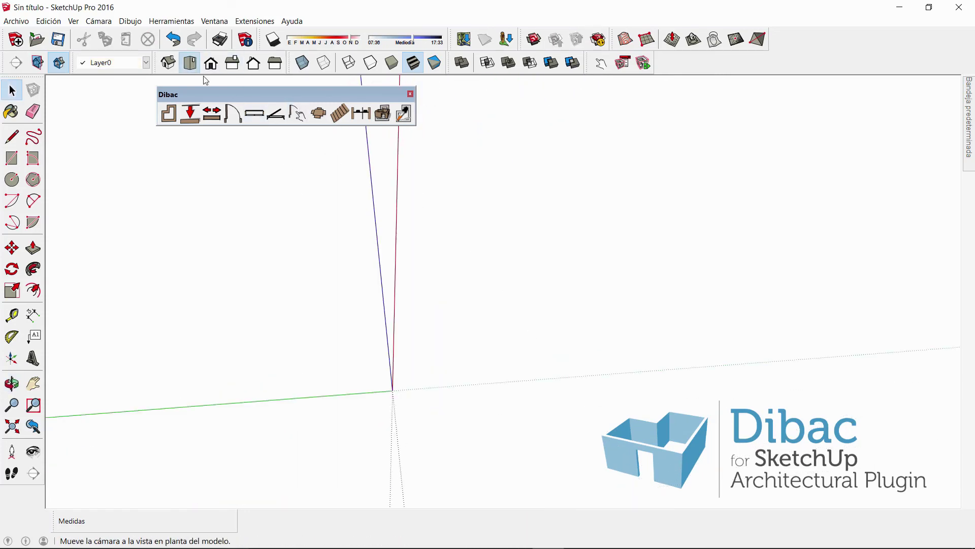
click(189, 63)
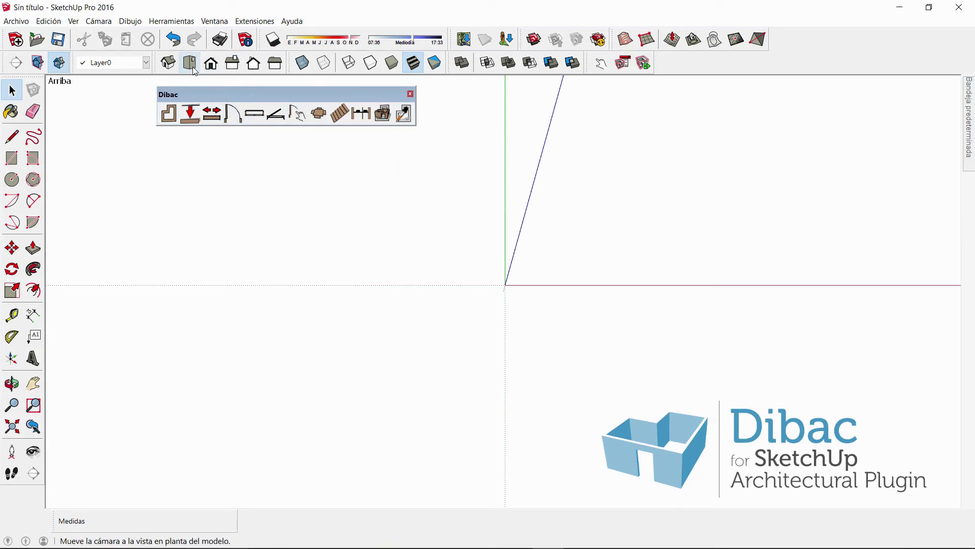
Load Dibac_Demetra_seat_with_narrow_slats from Escritorio via Dibac's Place components
click(319, 113)
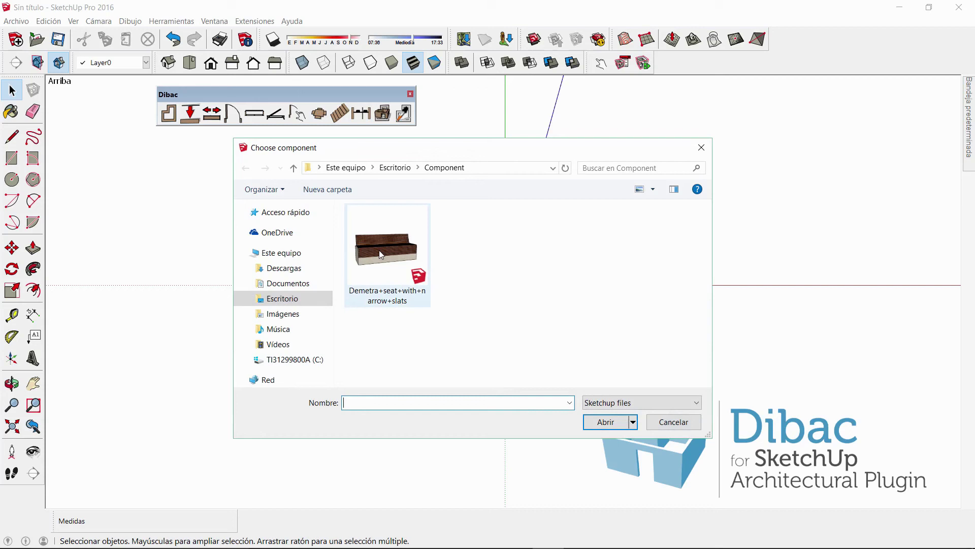
click(281, 301)
click(504, 362)
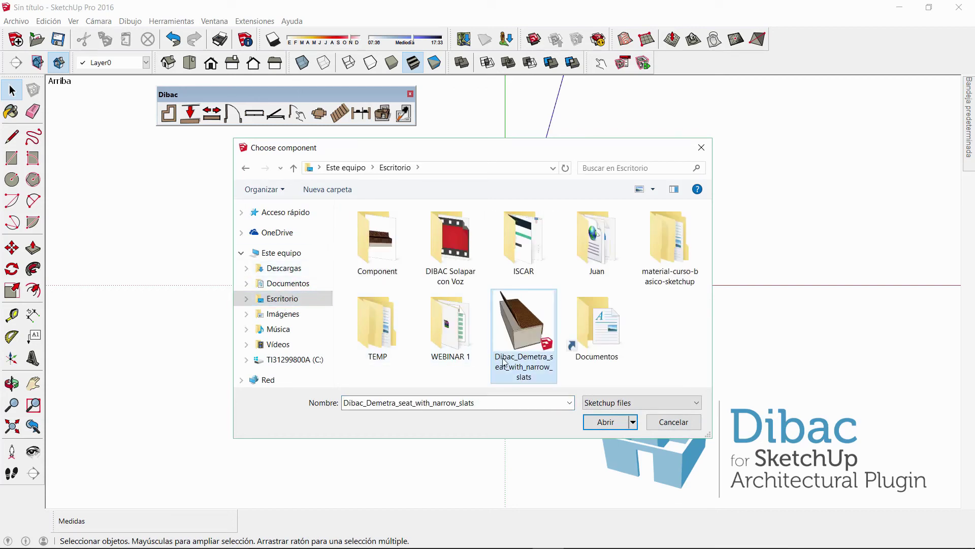
click(606, 422)
scroll(629, 281, up, 3)
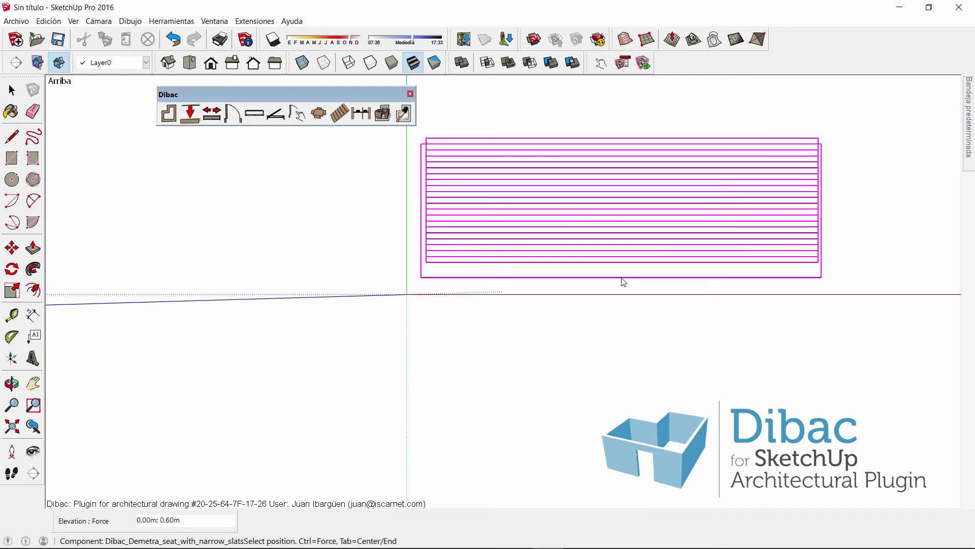
Place one copy of the seat near the origin and view it from a tilted 3D angle
click(624, 282)
key(Escape)
scroll(312, 269, down, 3)
scroll(397, 251, up, 2)
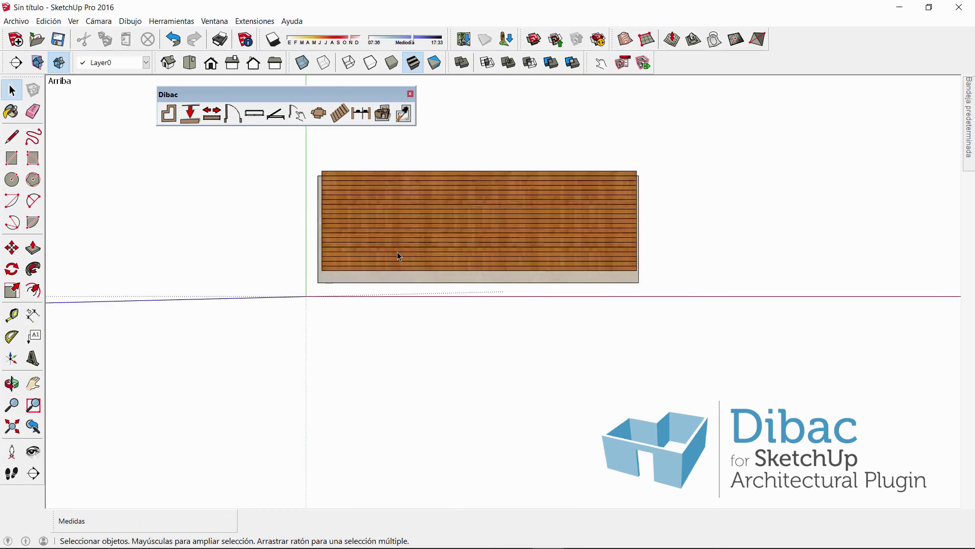
scroll(397, 251, up, 2)
middle_drag(470, 245, 599, 271)
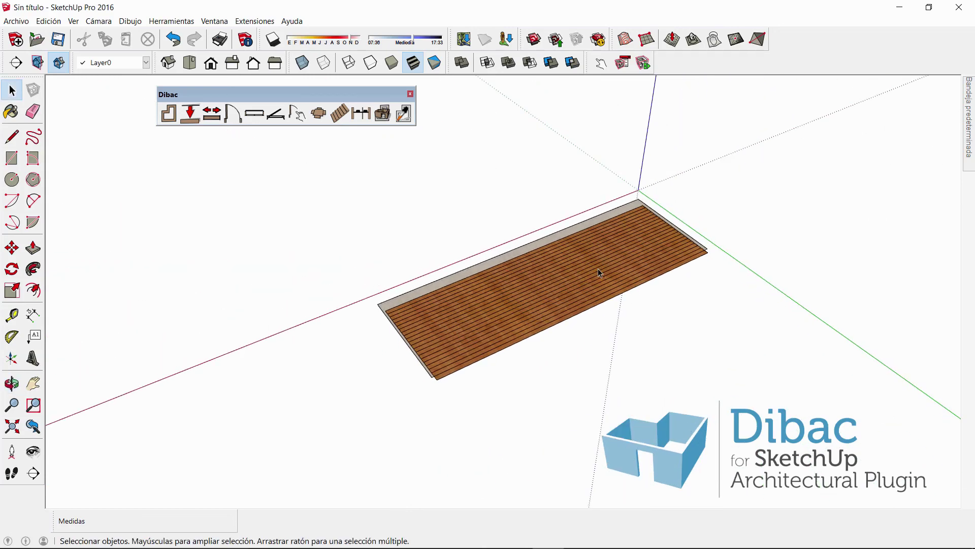
scroll(517, 298, up, 2)
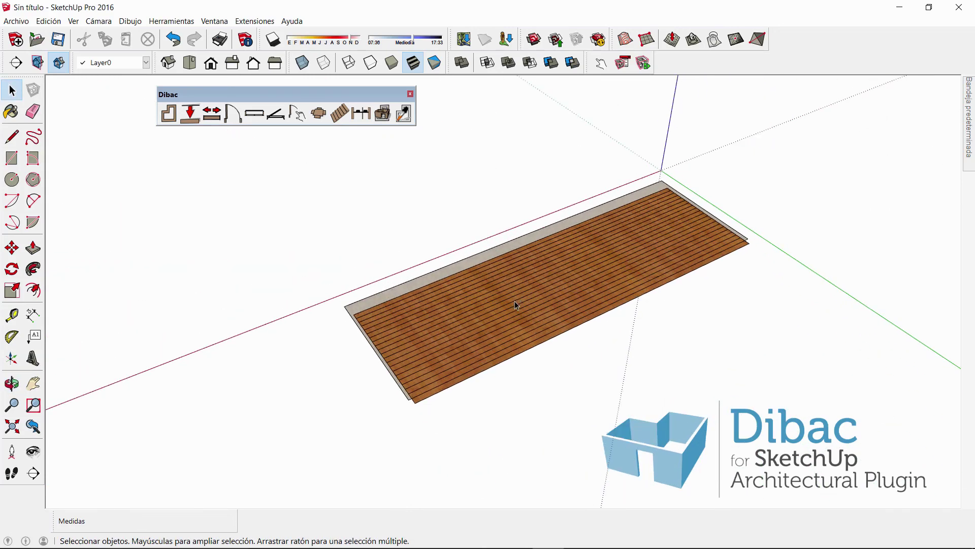